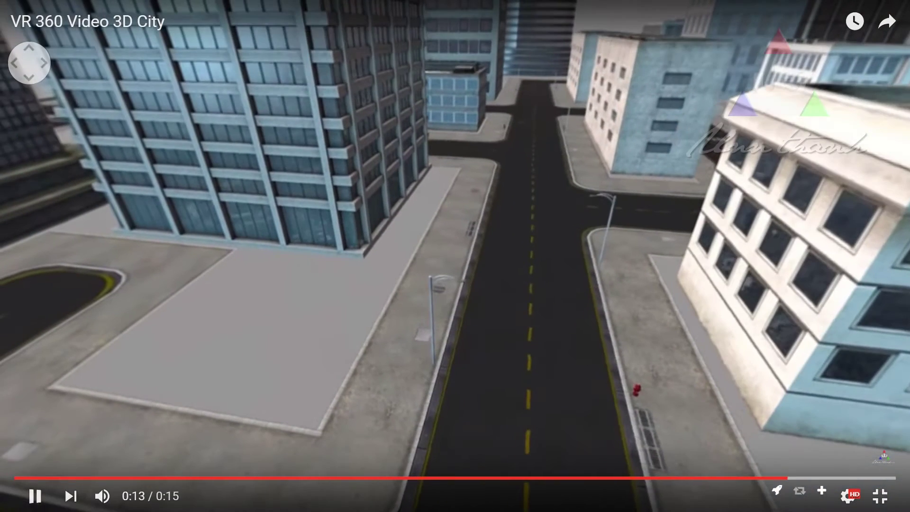
Pause the VR 360 Video 3D City playback, rewind it to the beginning and exit full screen
left_click(34, 496)
left_click(19, 478)
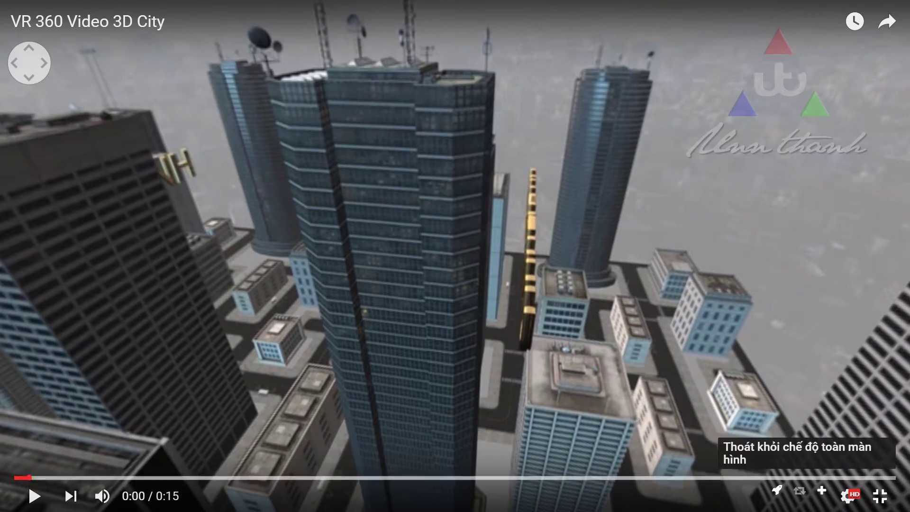
left_click(880, 496)
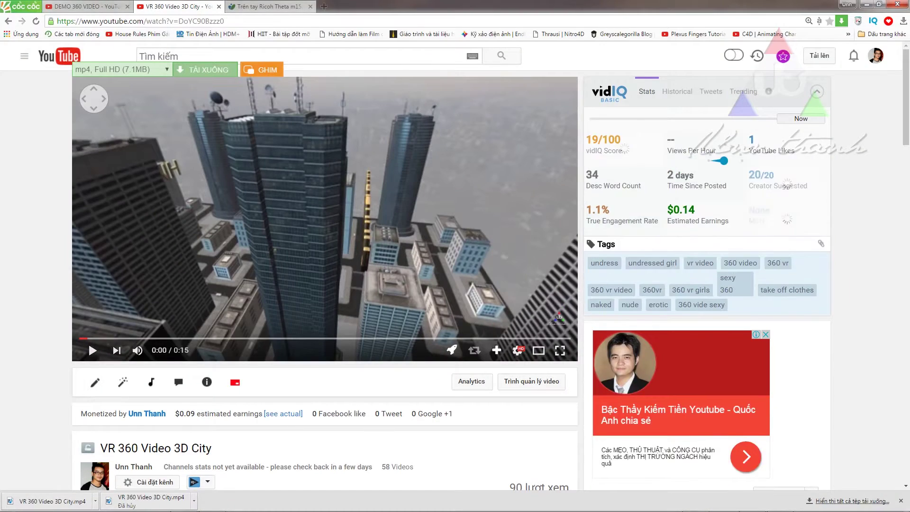
Switch to the Ricoh Theta m15 article and look through its camera photos, returning to the embedded sample video
key("ctrl+Tab")
scroll(410, 266, "down", 3)
scroll(410, 265, "down", 3)
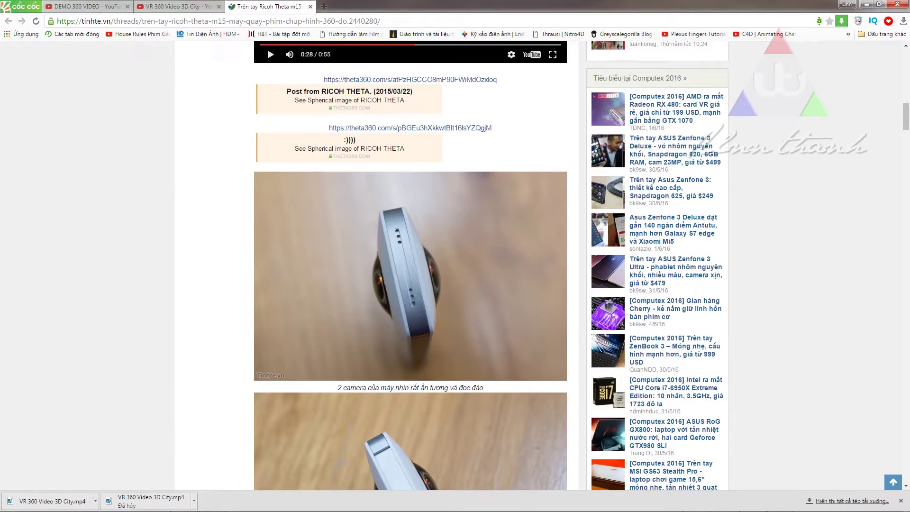
scroll(411, 266, "down", 10)
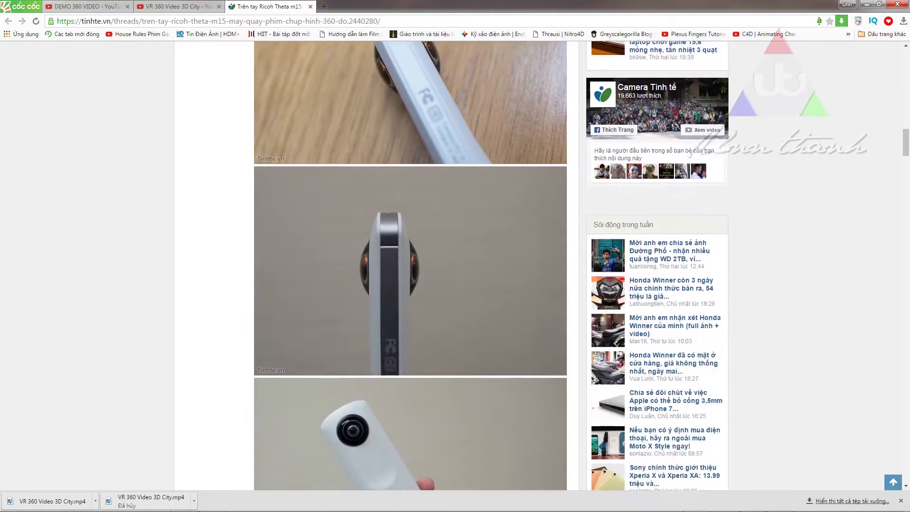
scroll(410, 265, "up", 6)
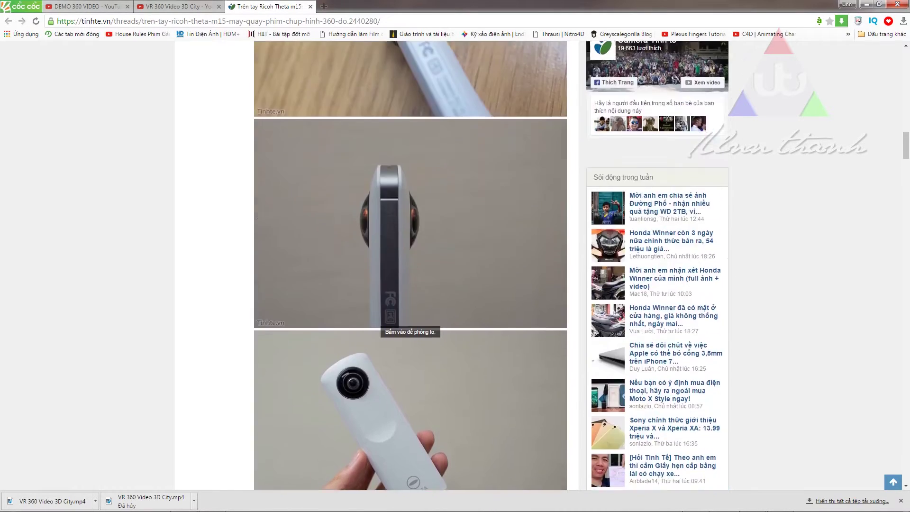
scroll(411, 265, "up", 9)
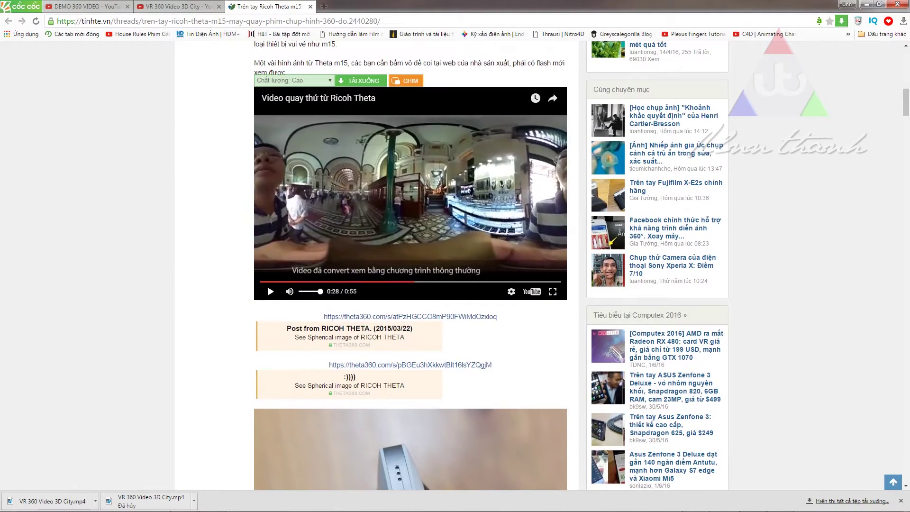
Play the embedded Ricoh Theta sample video, skip to the unconverted original footage and pause there
left_click(270, 291)
left_click(310, 281)
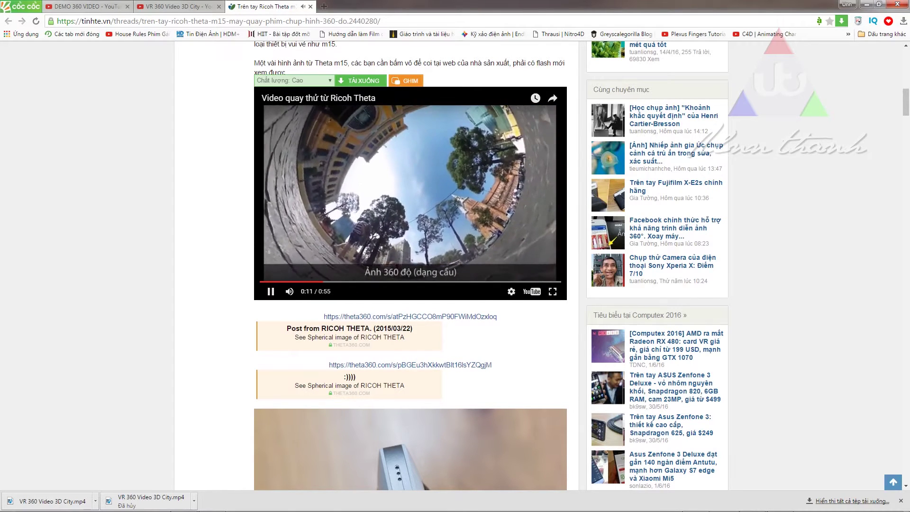
left_click(376, 282)
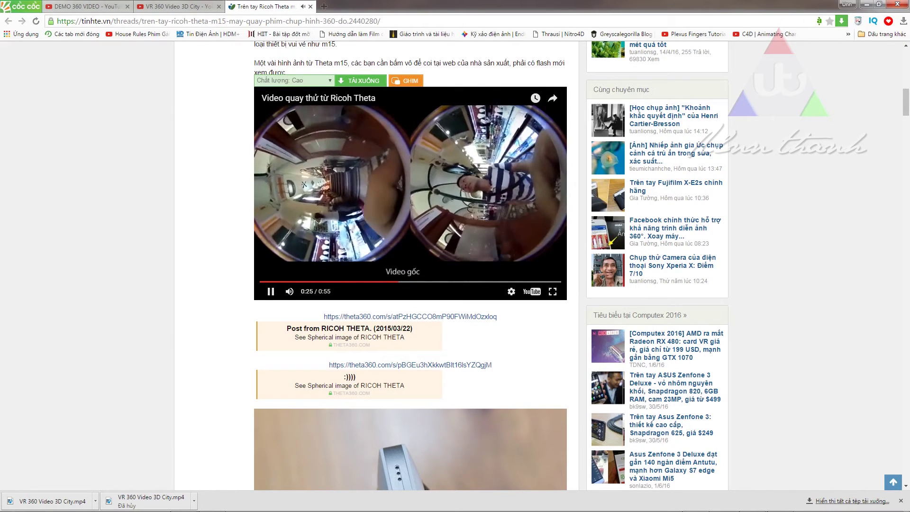
key("k")
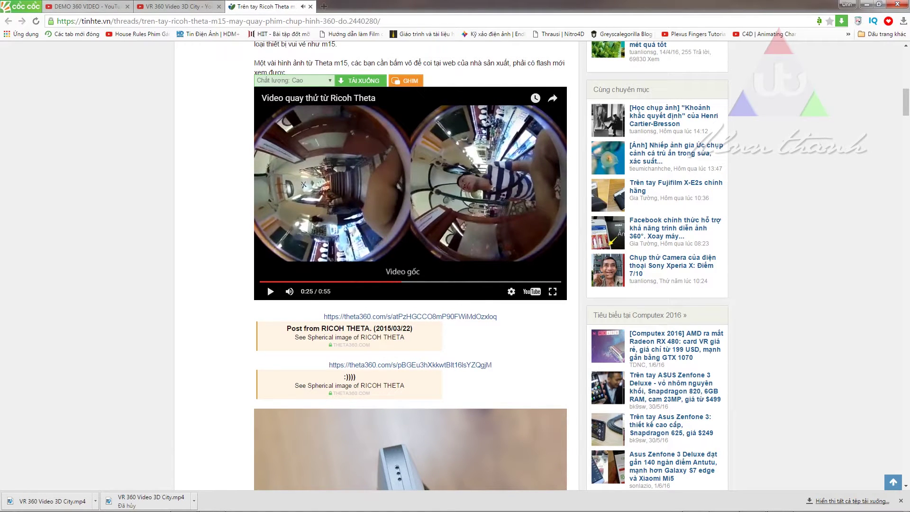
In After Effects, inspect the SkyBox Conversion layer's source composition from 360vr (SkyBox Output), then return to the output composition
left_click(184, 501)
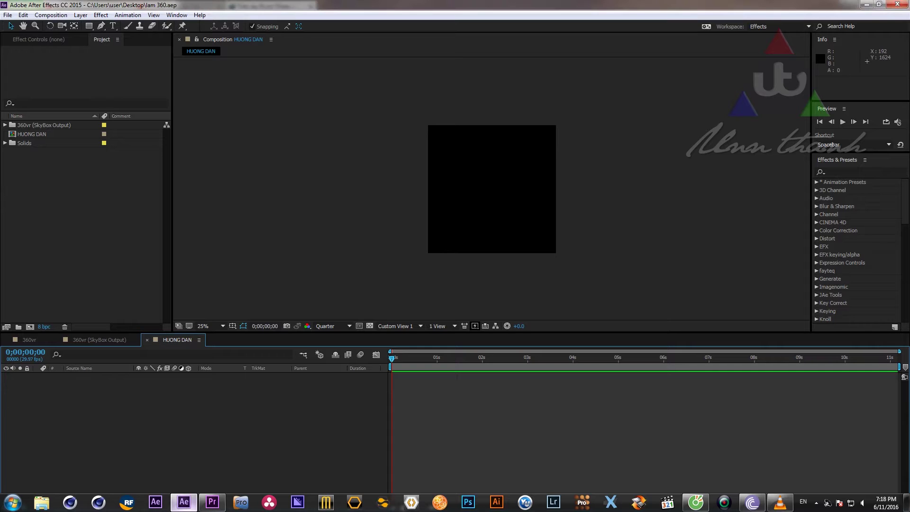
left_click(98, 339)
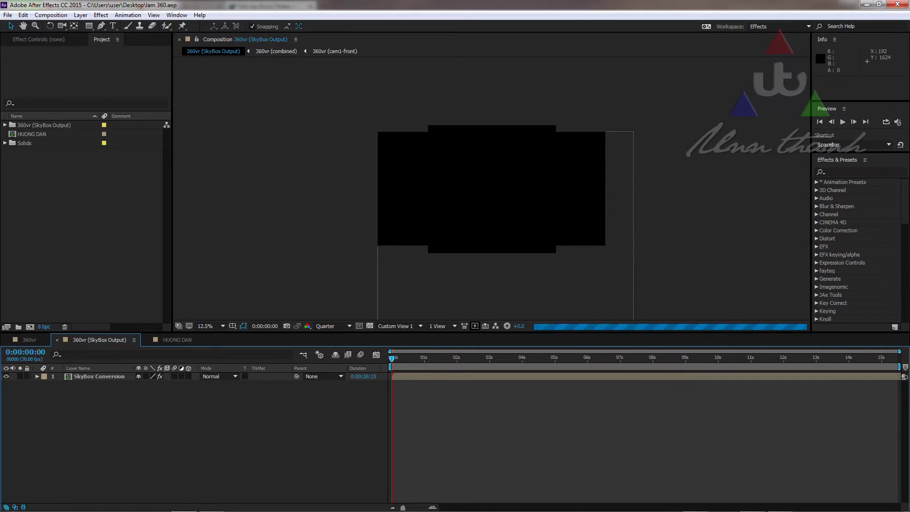
double_click(99, 376)
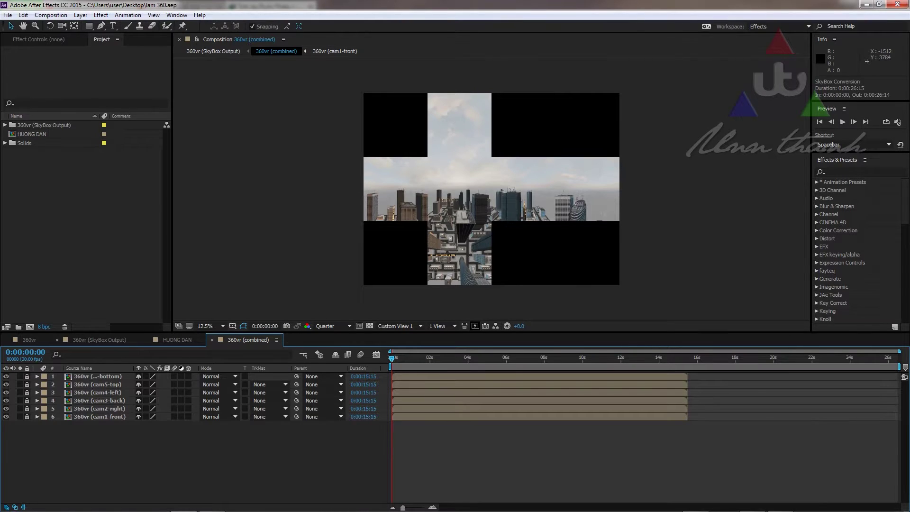
left_click(98, 339)
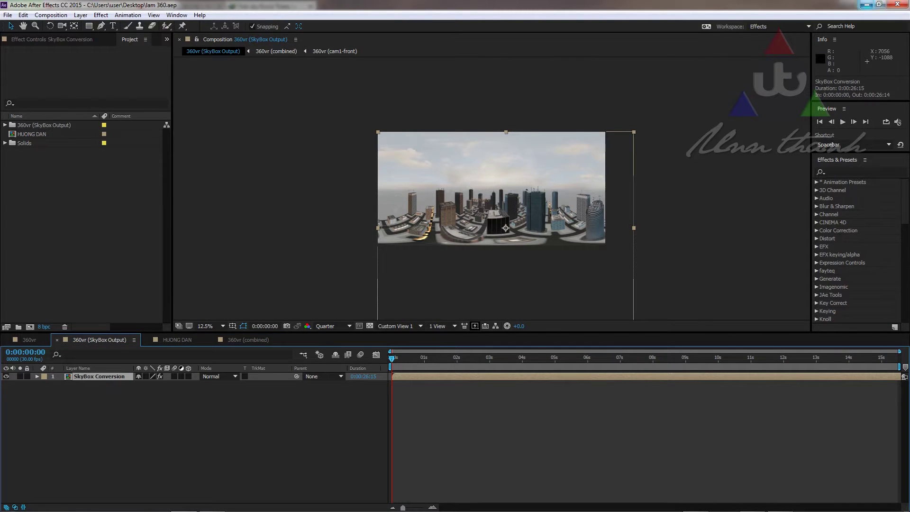
Leave After Effects and show the Desktop folder in a maximized file explorer window
left_click(866, 4)
left_click(866, 4)
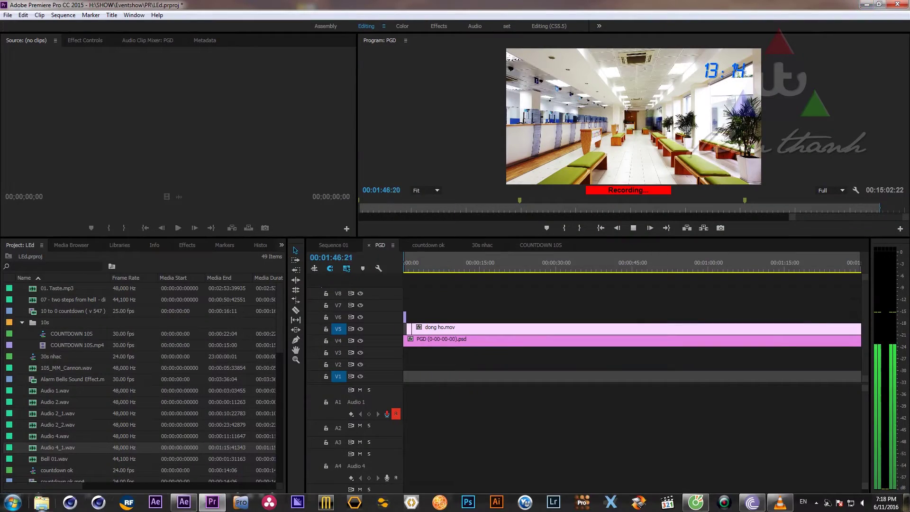
left_click(41, 503)
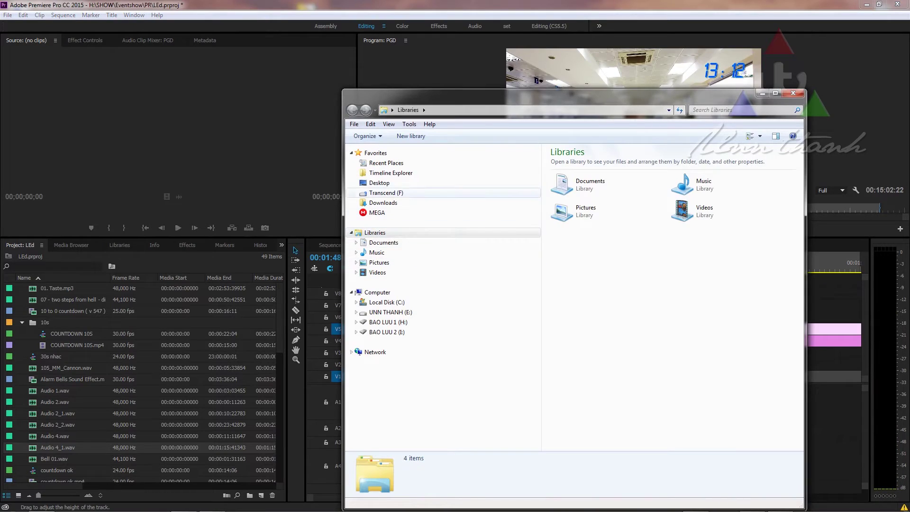
left_click(379, 183)
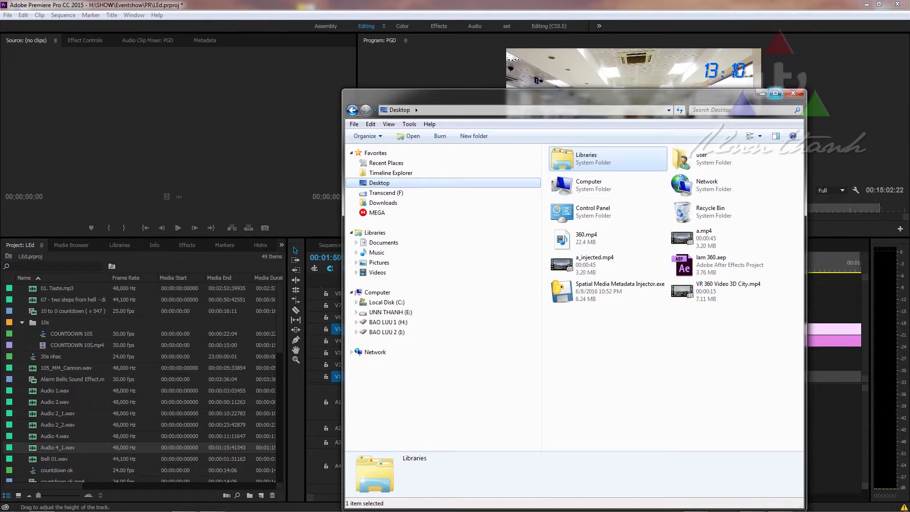
left_click(775, 92)
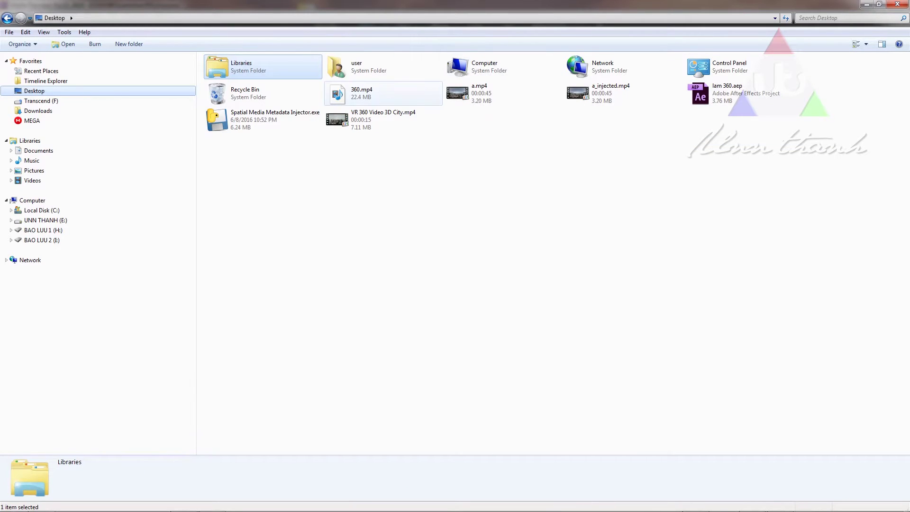
Preview the a.mp4 video in an enlarged player window and close the player
double_click(481, 93)
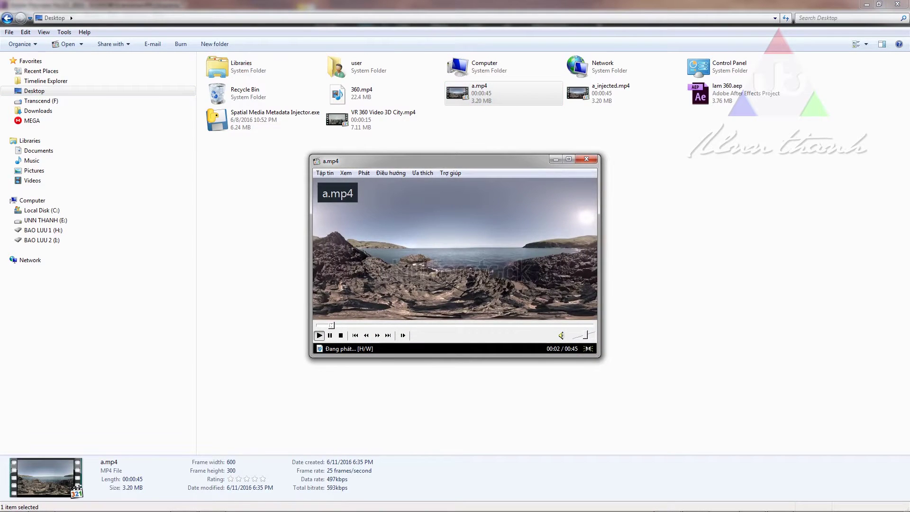
left_click_drag(599, 355, 682, 409)
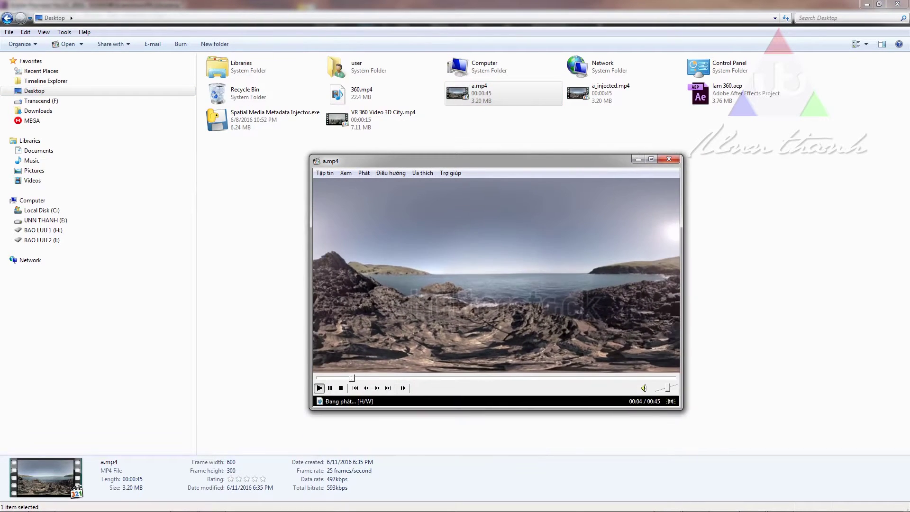
left_click_drag(496, 161, 377, 119)
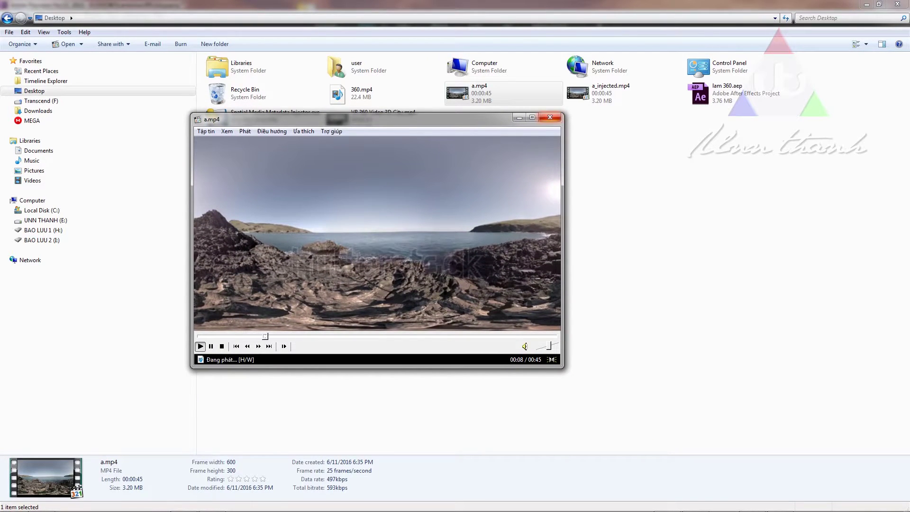
left_click(549, 117)
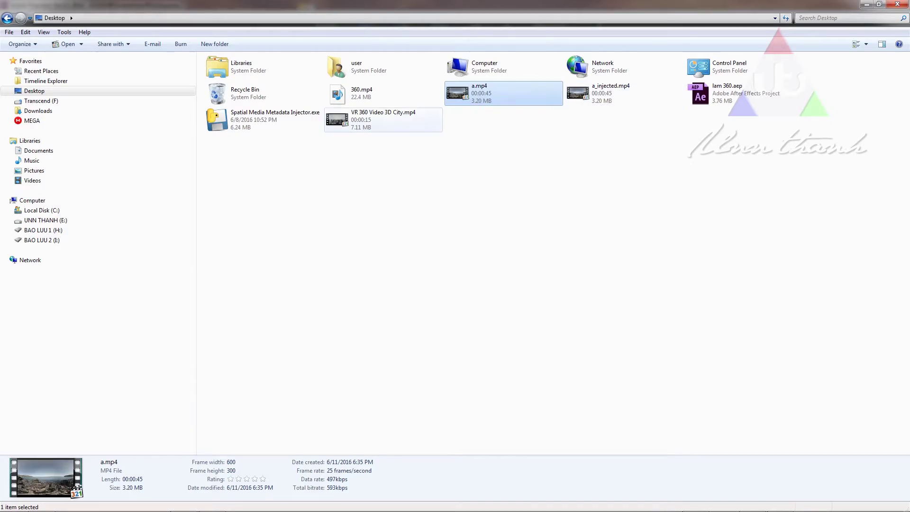
Preview VR 360 Video 3D City.mp4, skip past its middle and close the player
double_click(360, 119)
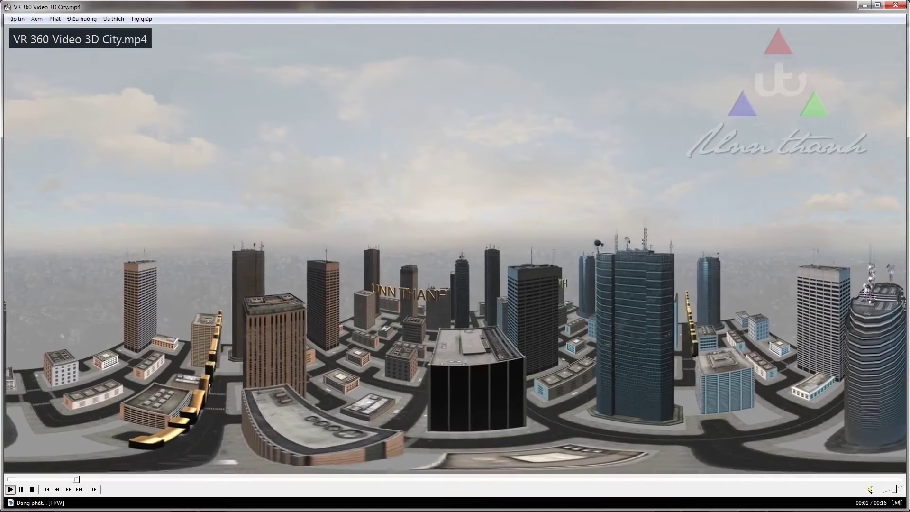
left_click(523, 480)
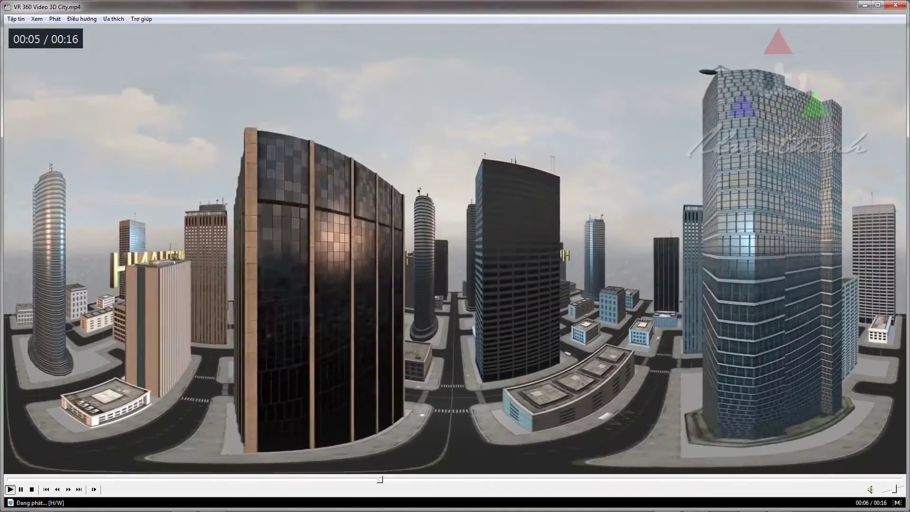
key("alt+F4")
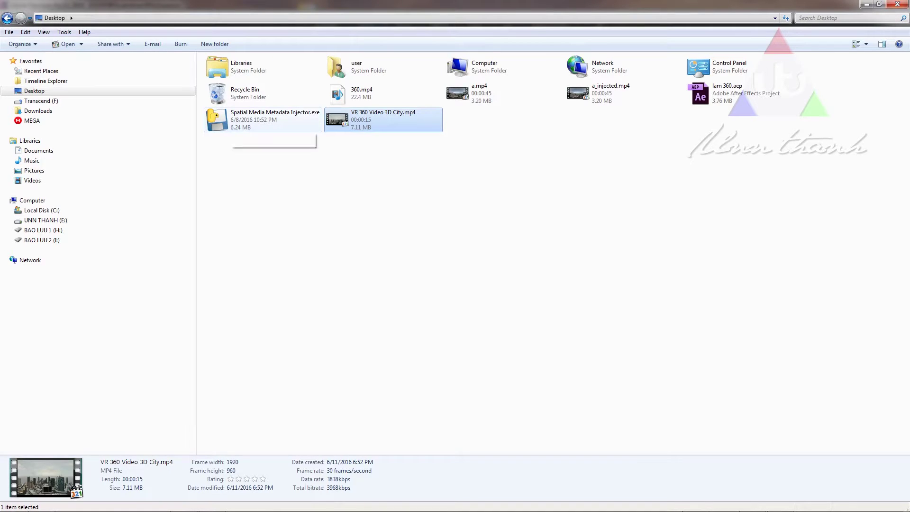
Launch Spatial Media Metadata Injector.exe to view its options, then close it
left_click(229, 121)
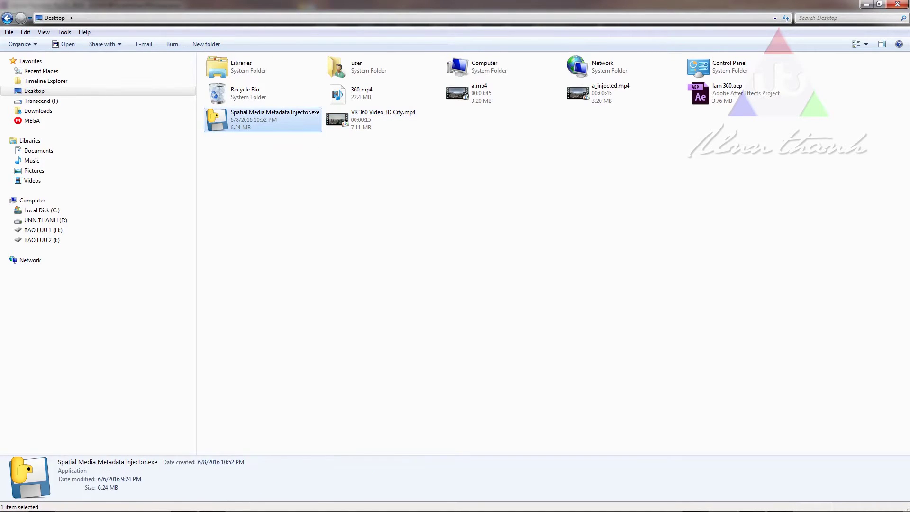
left_click_drag(185, 114, 281, 172)
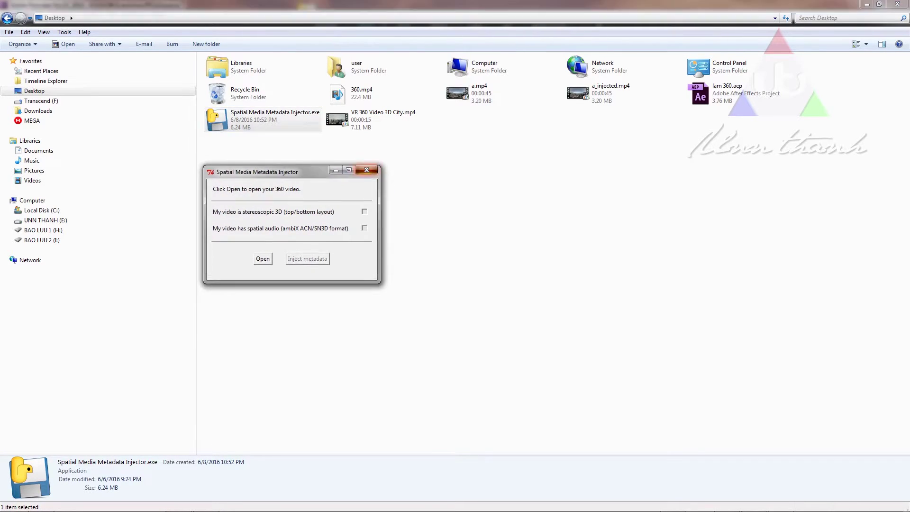
left_click(367, 169)
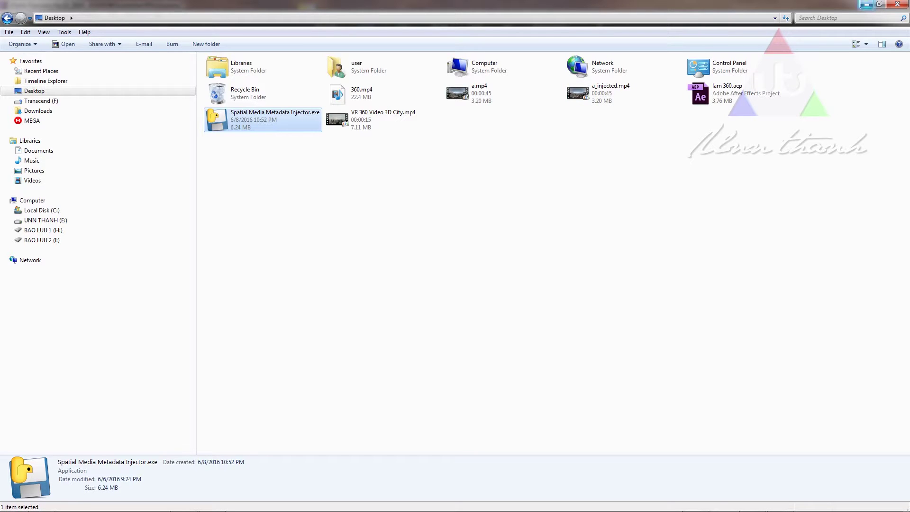
Switch back to After Effects, enlarge the SkyBox output preview and expand the Mettle effects category
key("alt+Tab")
key("alt+Tab")
key("alt+Tab")
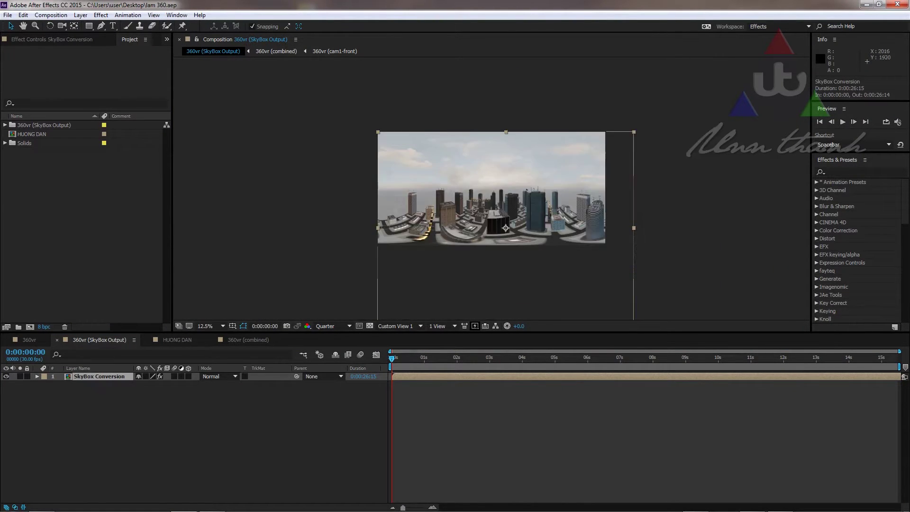
key("period")
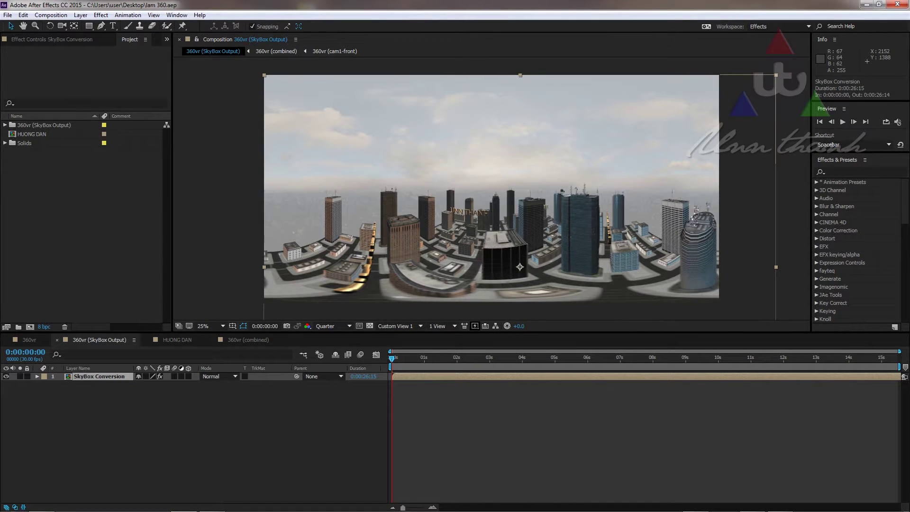
scroll(853, 251, "down", 3)
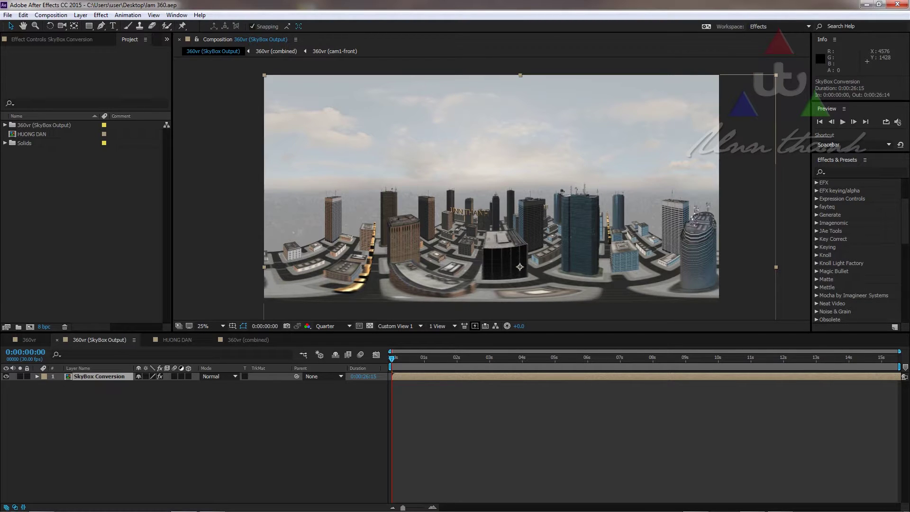
left_click(816, 287)
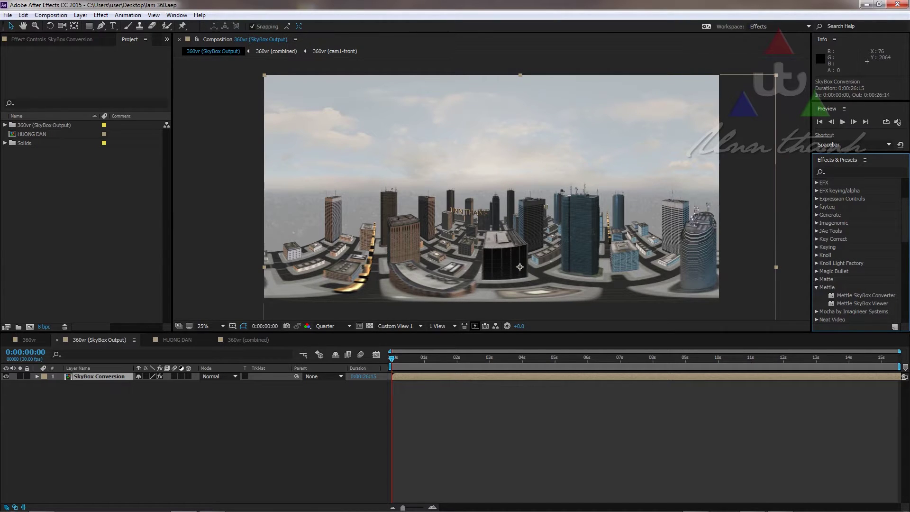
Close all the compositions open in the timeline, including 360vr (SkyBox Output) and 360vr
left_click(146, 340)
left_click(147, 340)
left_click(56, 340)
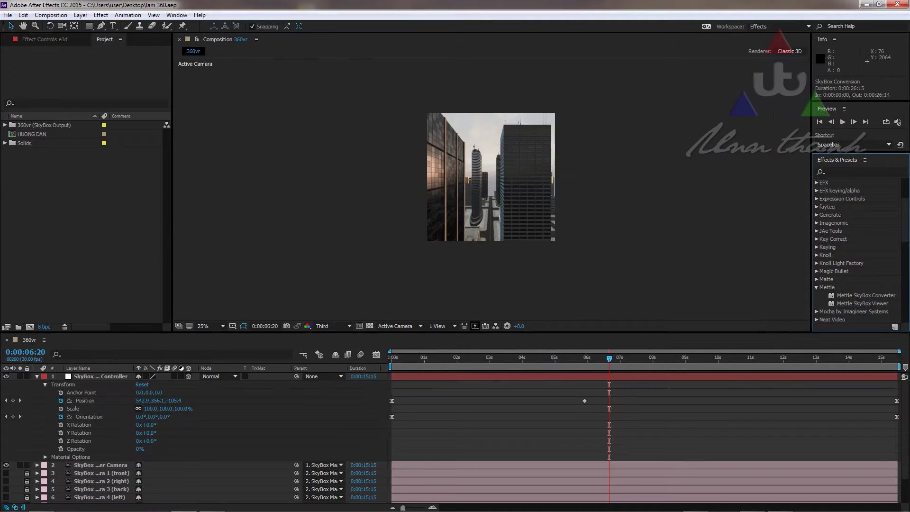
left_click(7, 339)
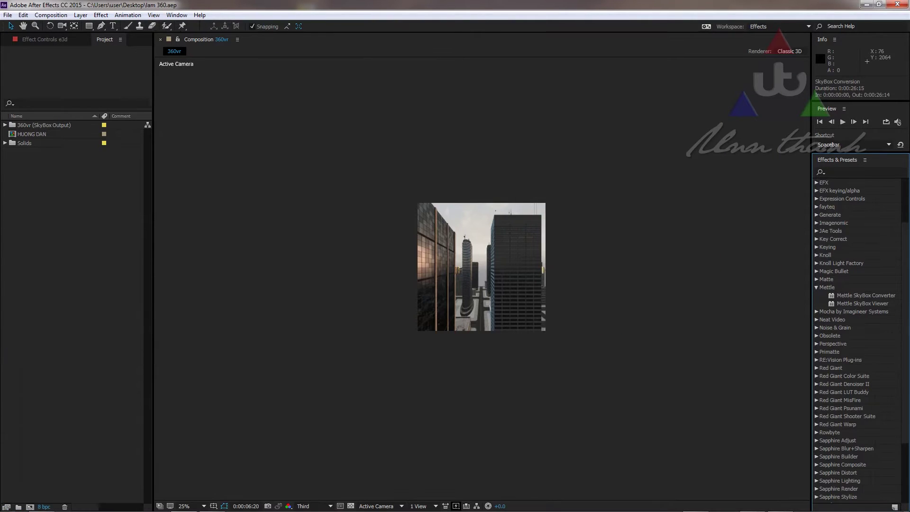
Create a 1080 x 1080 px composition named 360 HUONG DAN at 29.97 fps and place the playhead at its start
key("ctrl+n")
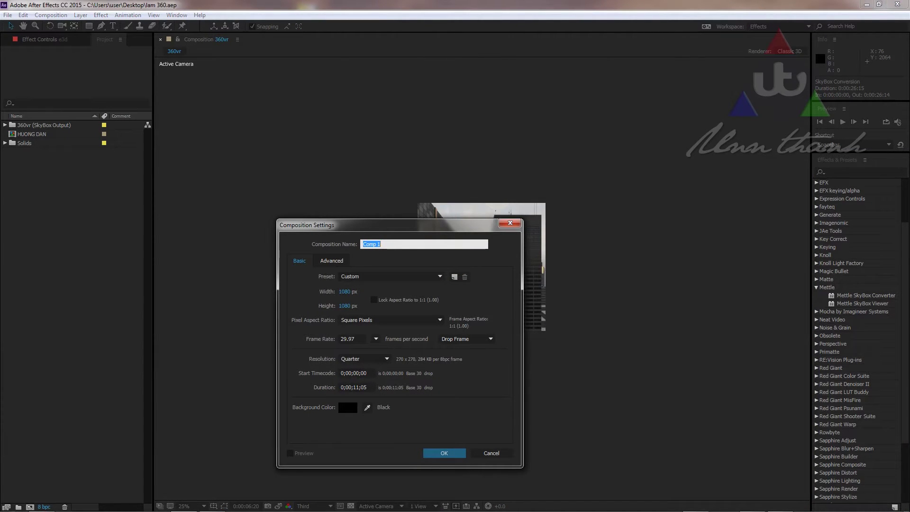
type("360 HUONG DAN")
key("Return")
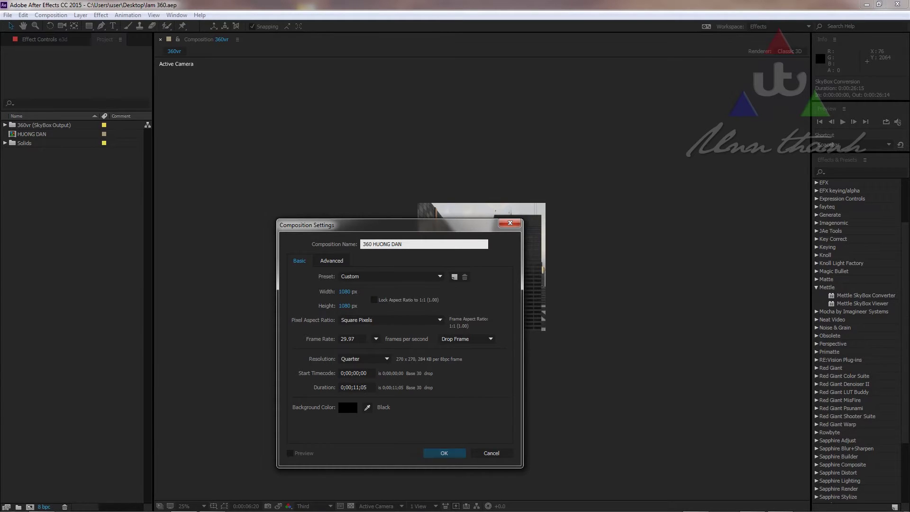
mouse_move(391, 359)
left_mouse_down()
mouse_move(658, 359)
mouse_move(405, 359)
left_mouse_up()
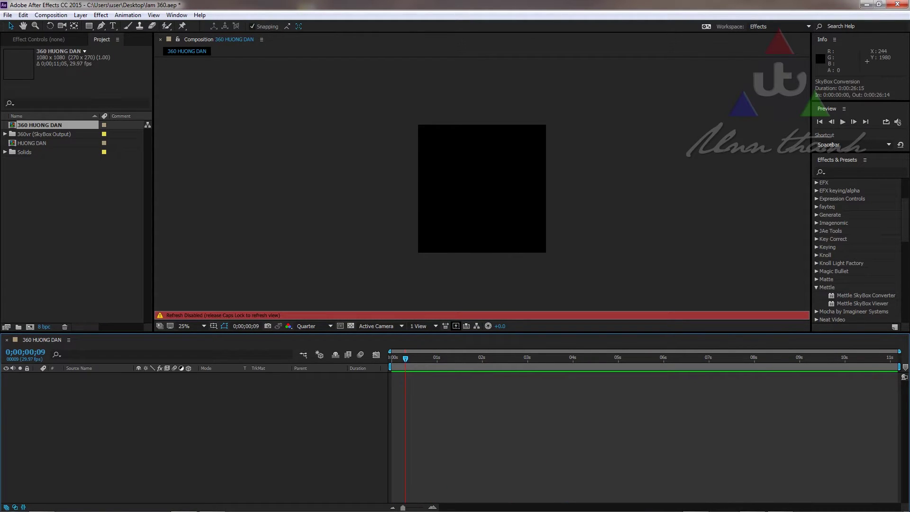
key("Caps_Lock")
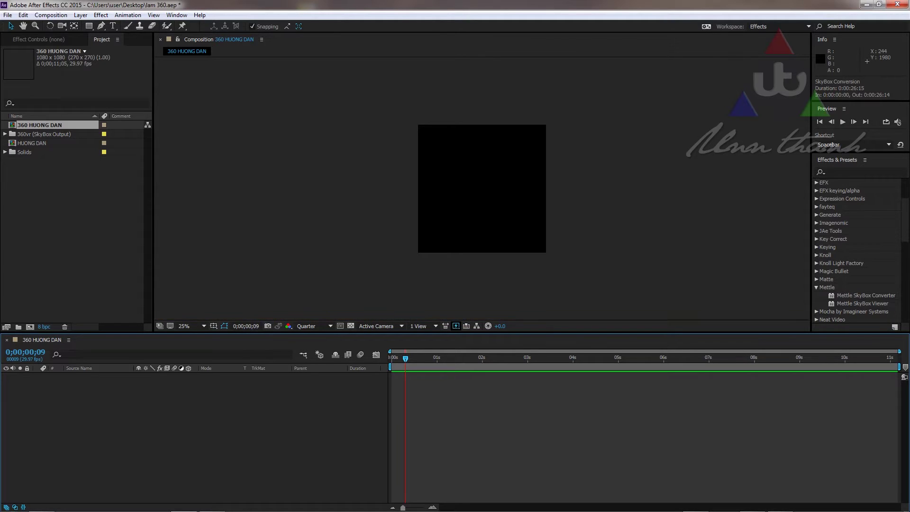
key("space")
key("Home")
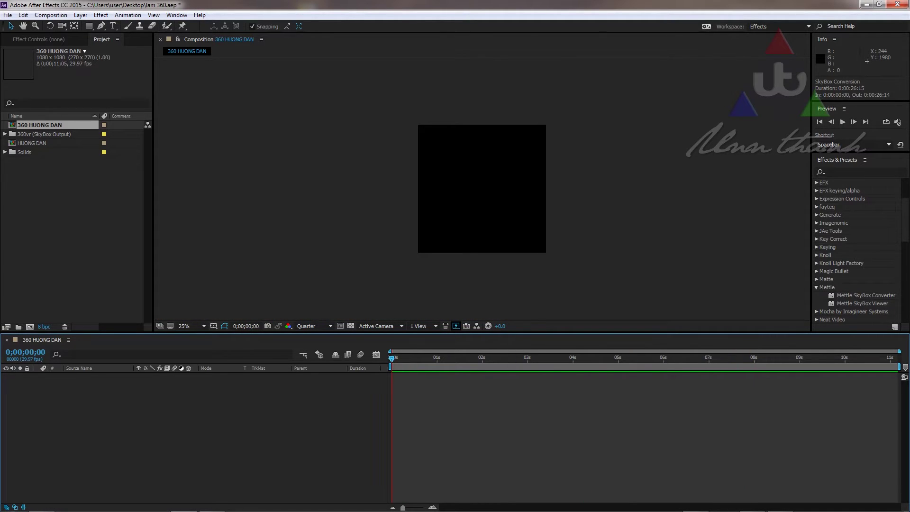
Add a blue 1080 x 1080 px solid named E3D to the composition
key("ctrl+y")
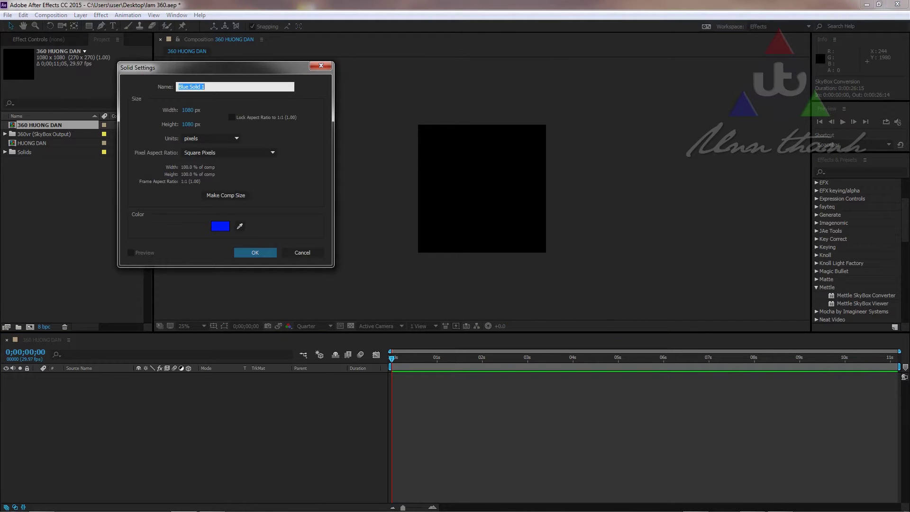
type("E2")
key("BackSpace")
type("3D")
key("Return")
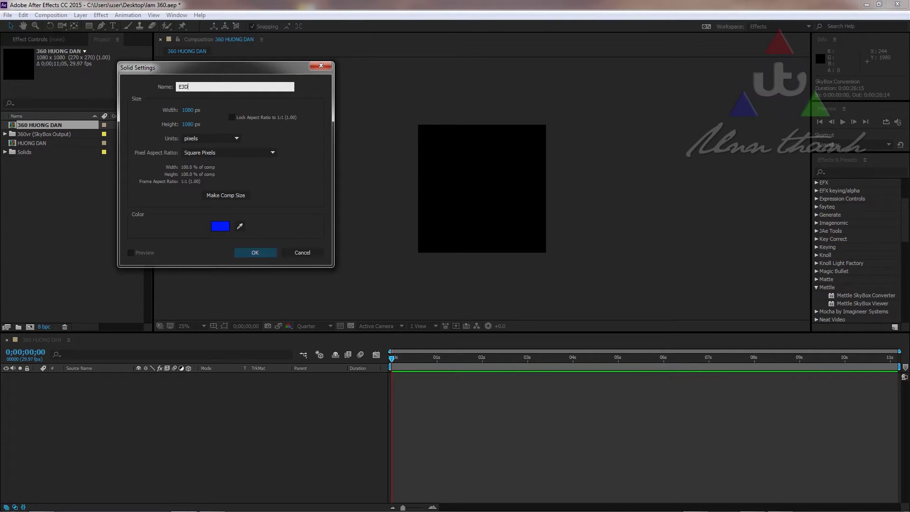
Apply the Video Copilot Element effect to the E3D solid
scroll(849, 251, "down", 5)
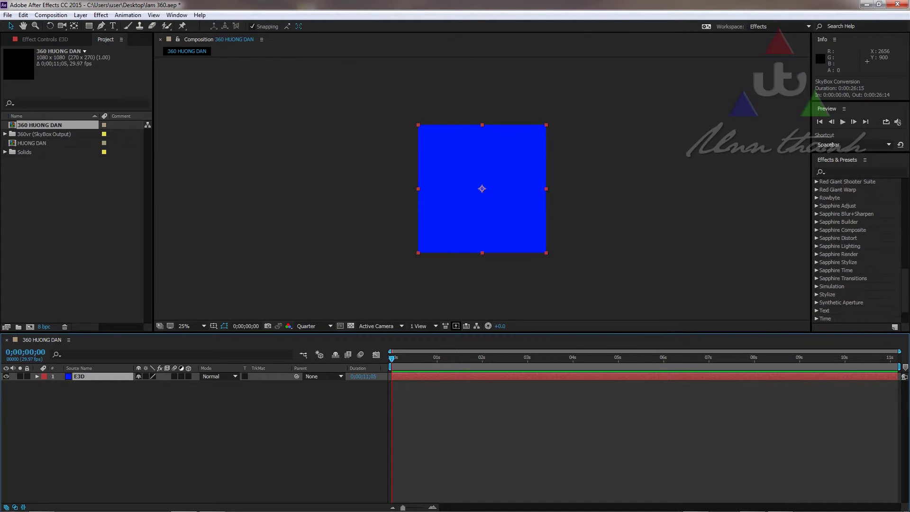
left_click(816, 318)
scroll(856, 252, "down", 1)
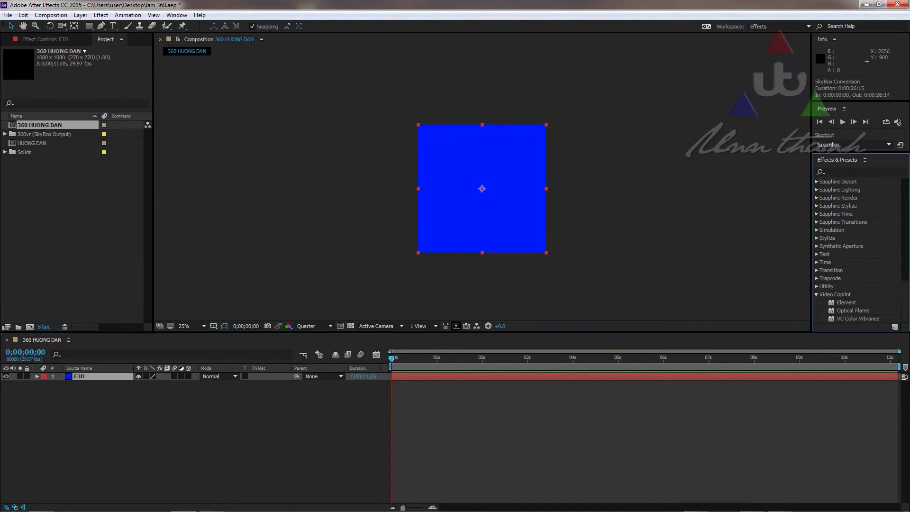
left_click_drag(846, 303, 480, 185)
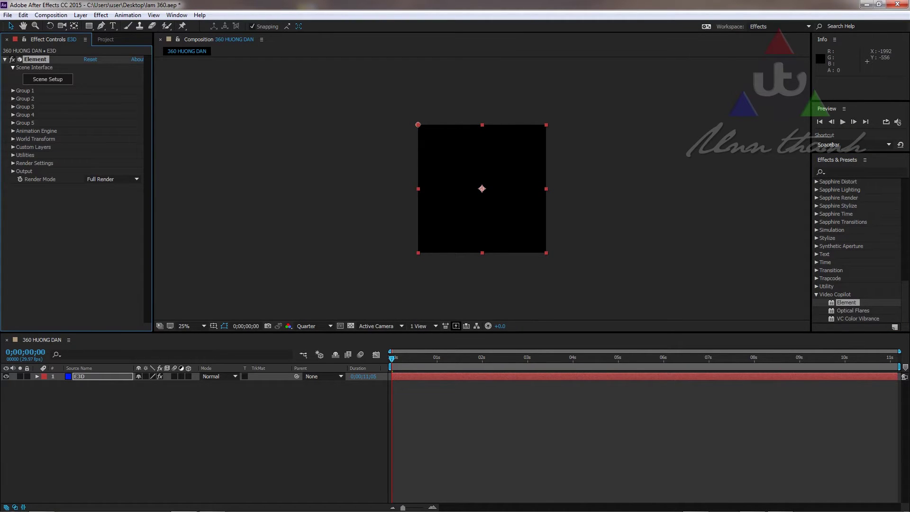
Open Element's Scene Setup and add the street_layout_05 model from the Metropolitan collection to the scene
left_click(47, 79)
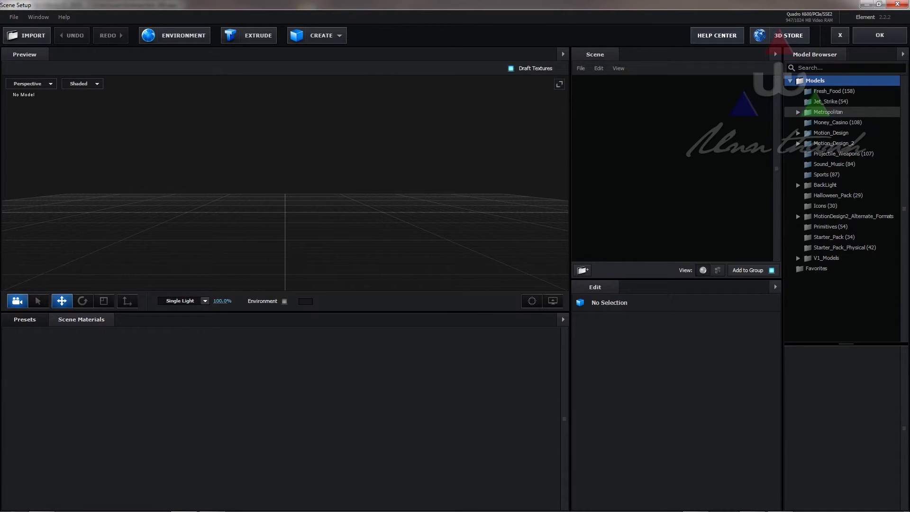
double_click(828, 111)
left_click(846, 132)
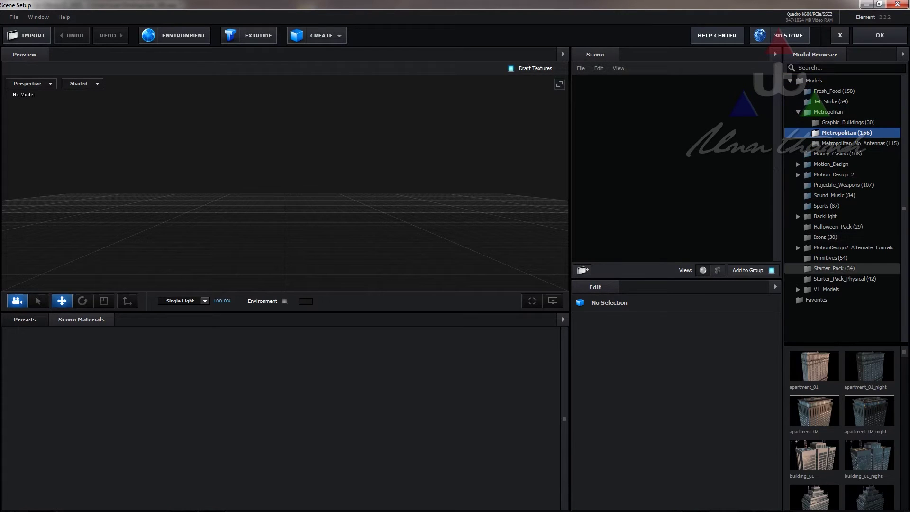
scroll(842, 428, "down", 20)
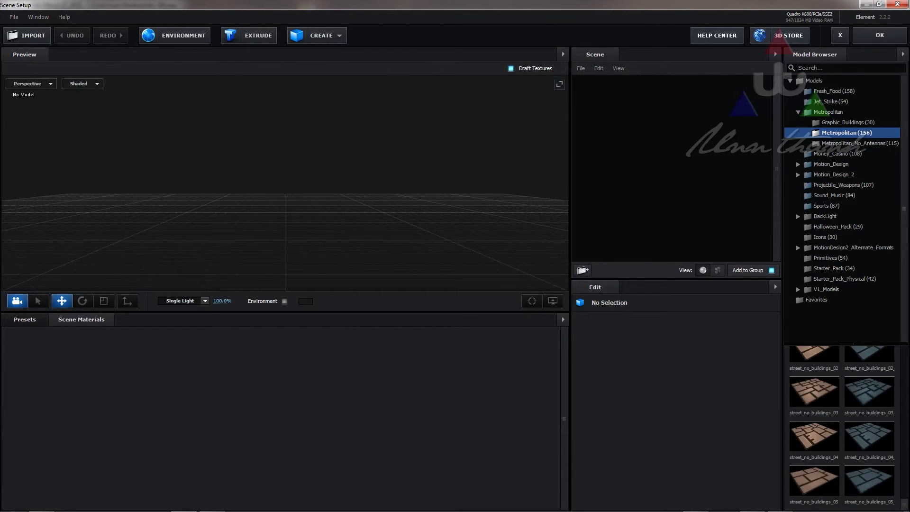
scroll(841, 428, "up", 3)
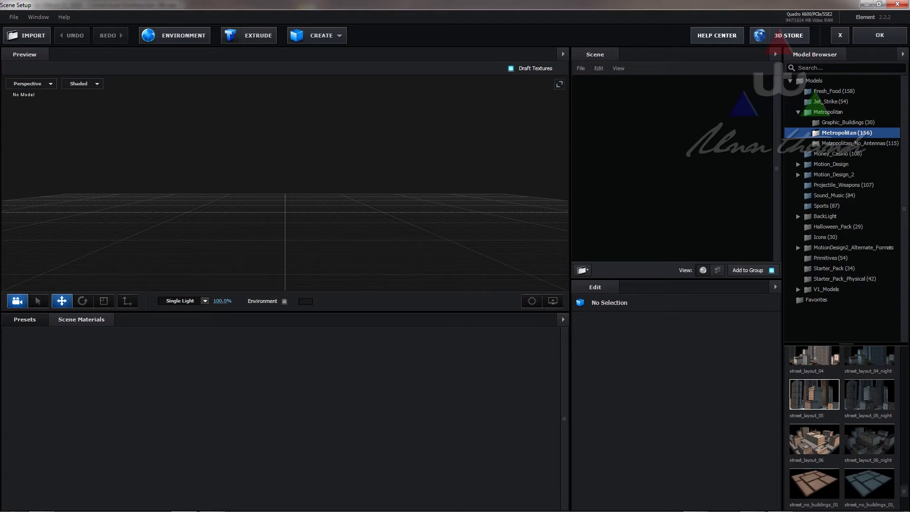
double_click(814, 394)
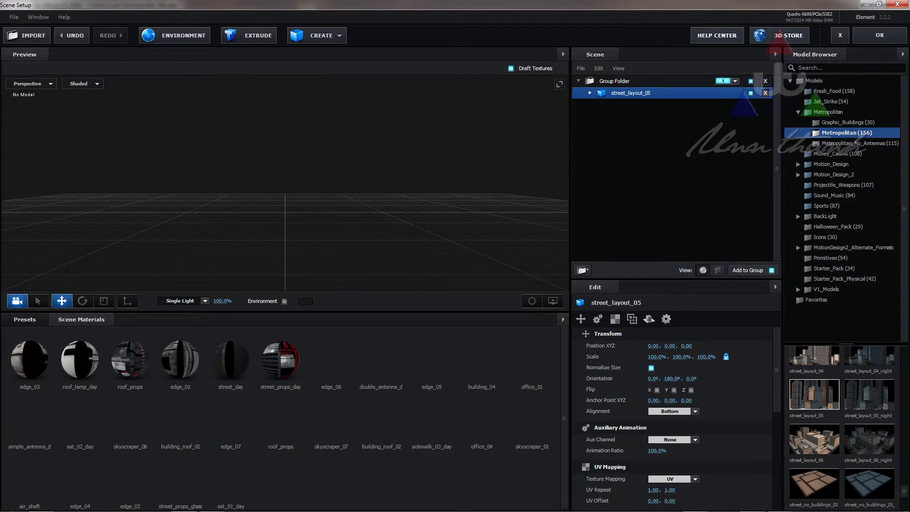
left_click_drag(337, 195, 337, 245)
Apply the gold_skyline environment from the Metropolitan_Skies presets and accept the Element scene
left_click(25, 319)
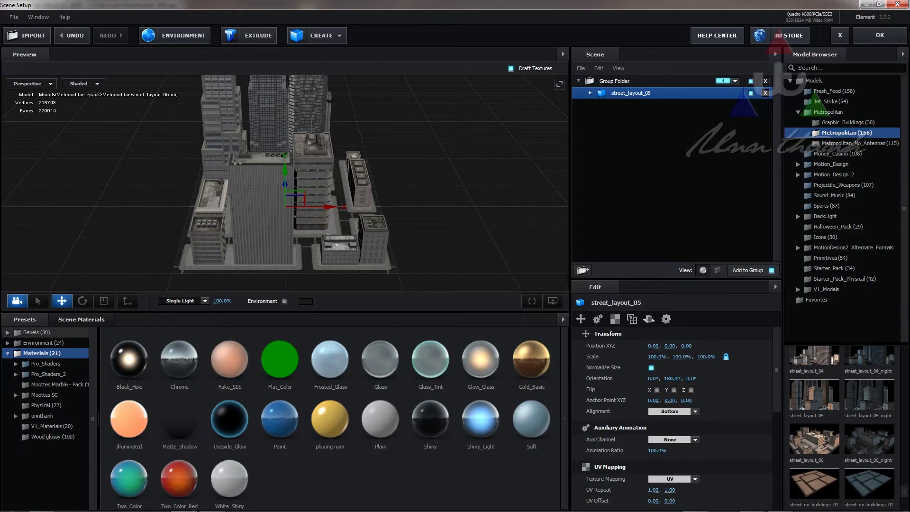
left_click(43, 343)
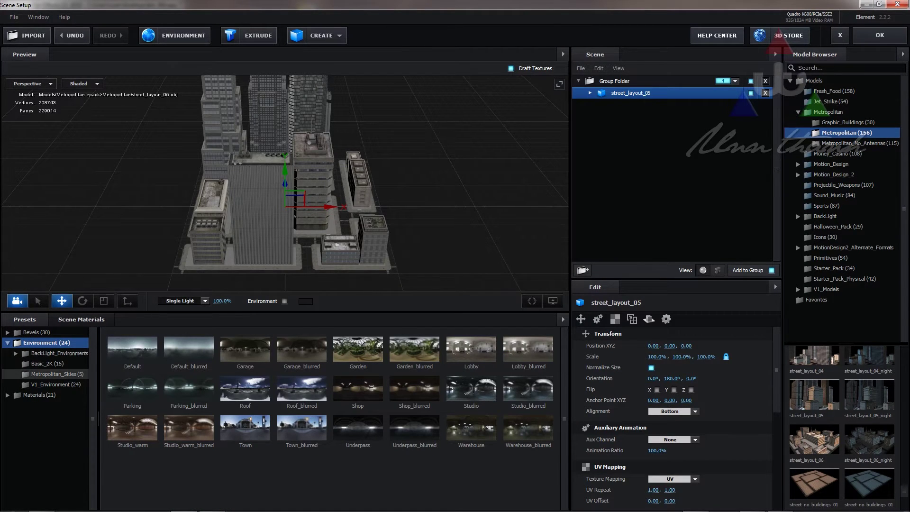
left_click(52, 374)
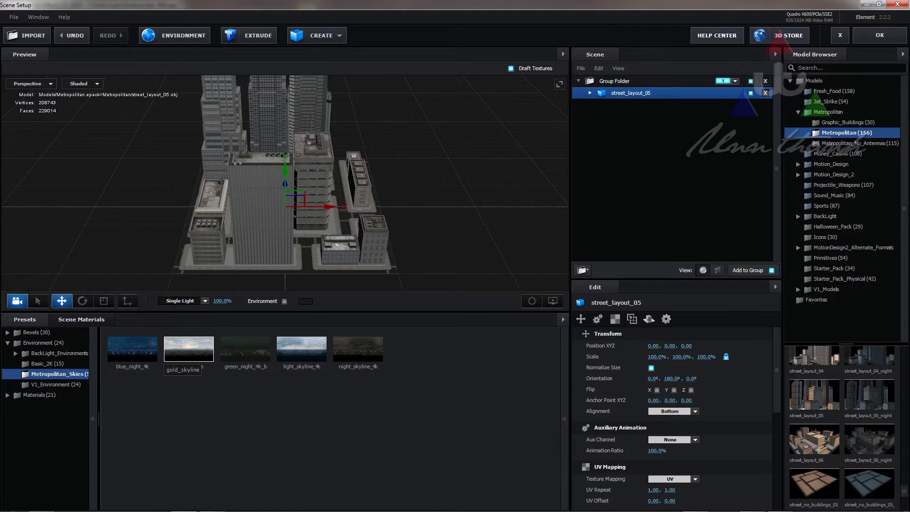
left_click(188, 349)
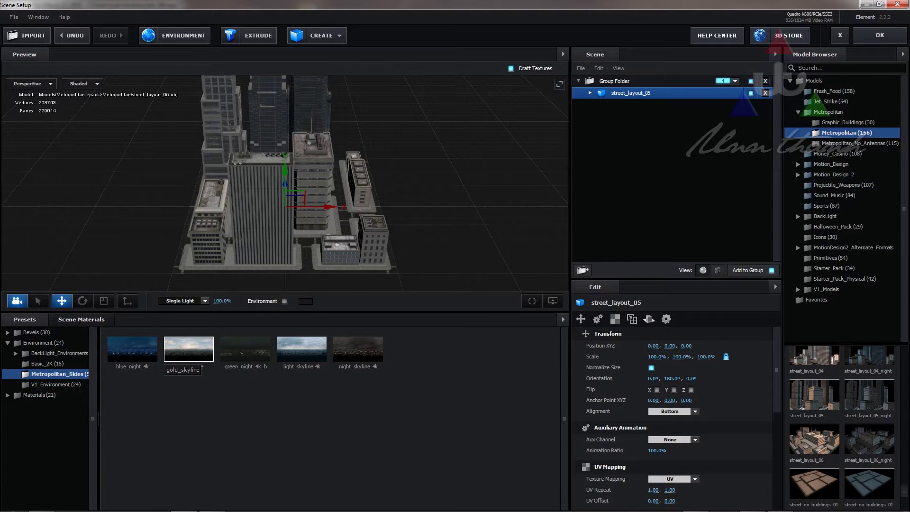
left_click(879, 35)
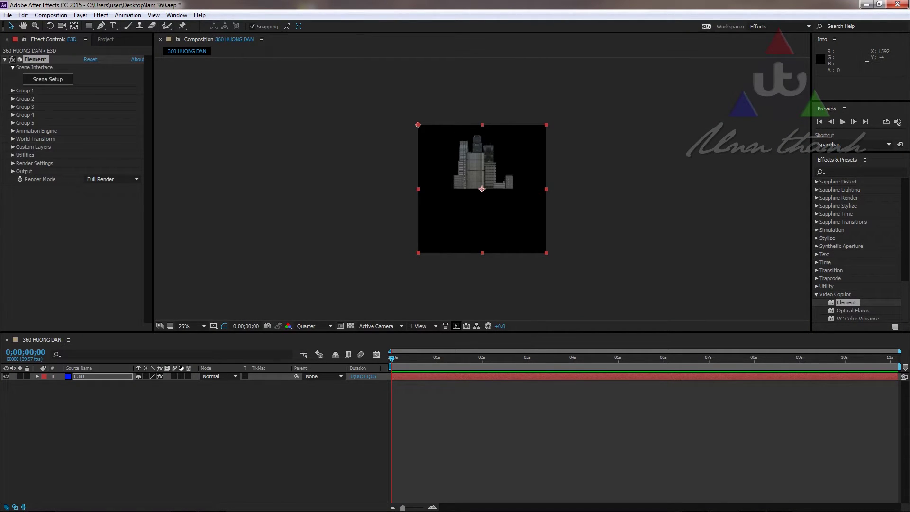
Add a Two-Node Camera with default settings and orbit it to a raised corner view of the city block
key("ctrl+alt+shift+c")
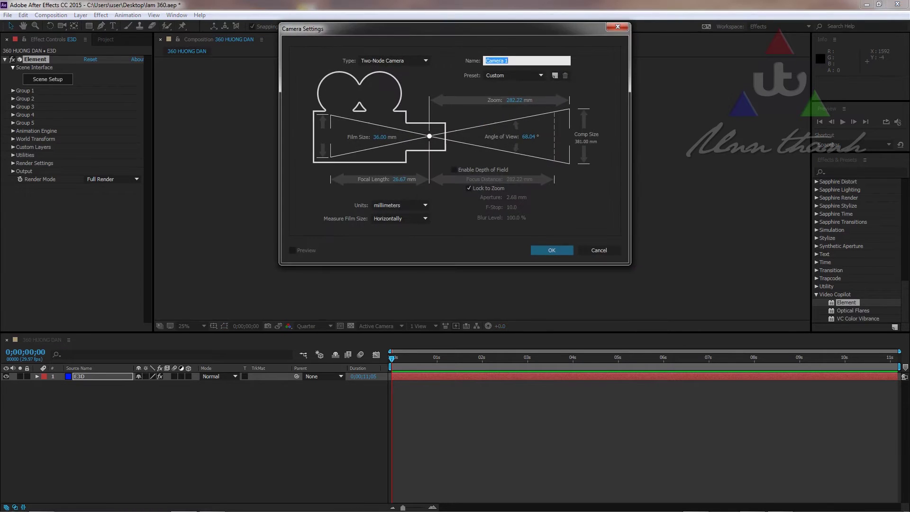
key("Return")
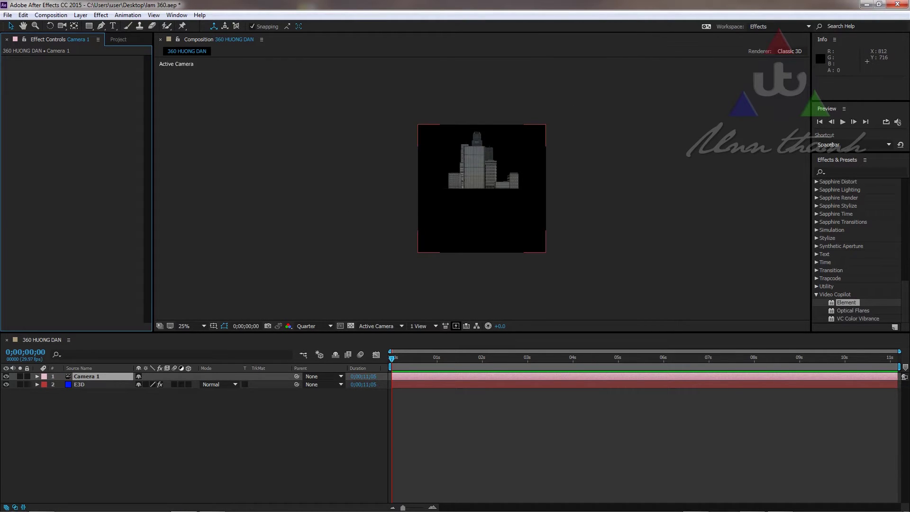
left_click(62, 26)
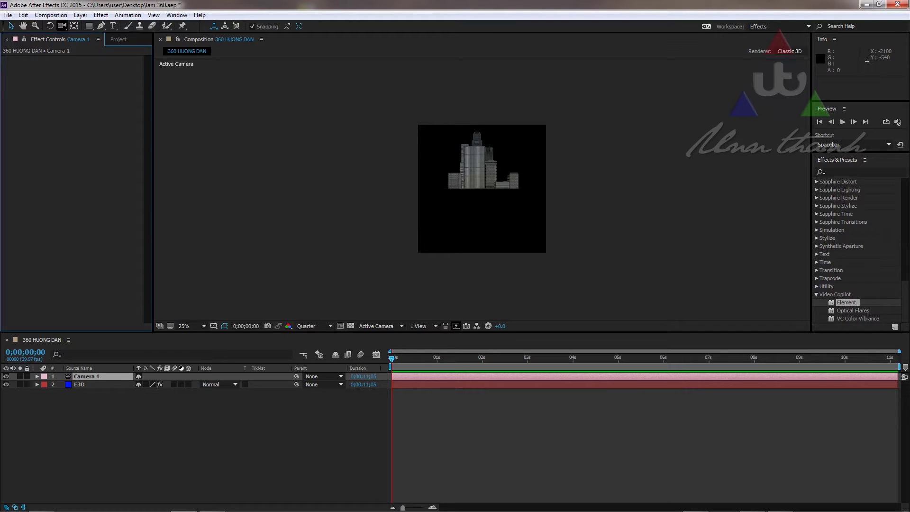
left_click_drag(501, 185, 458, 220)
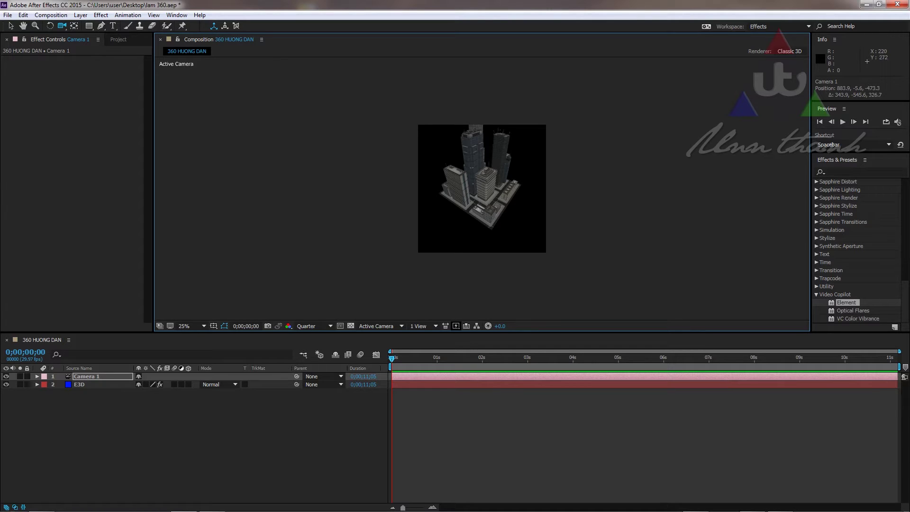
Pull the camera back from the city block and raise it to look down more steeply on the buildings
key("c")
key("c")
left_click_drag(474, 160, 474, 203)
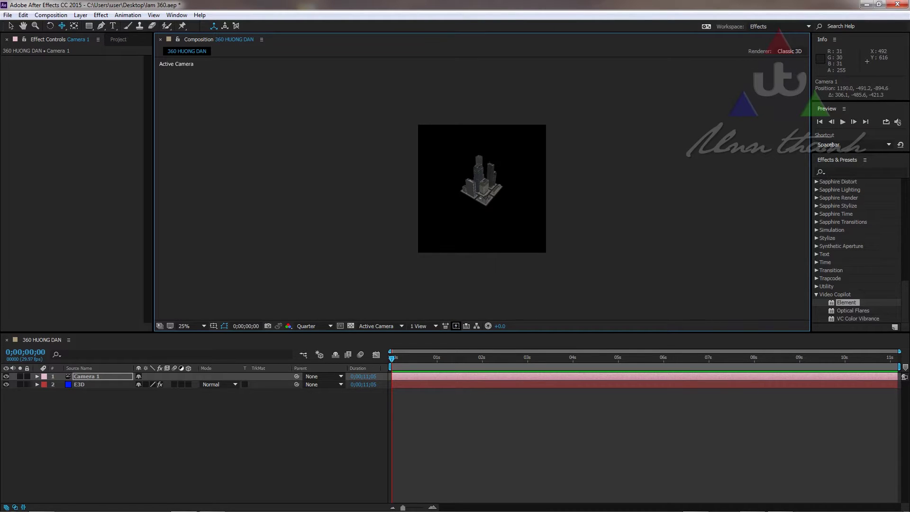
left_click_drag(501, 187, 484, 219)
scroll(484, 219, "up", 2)
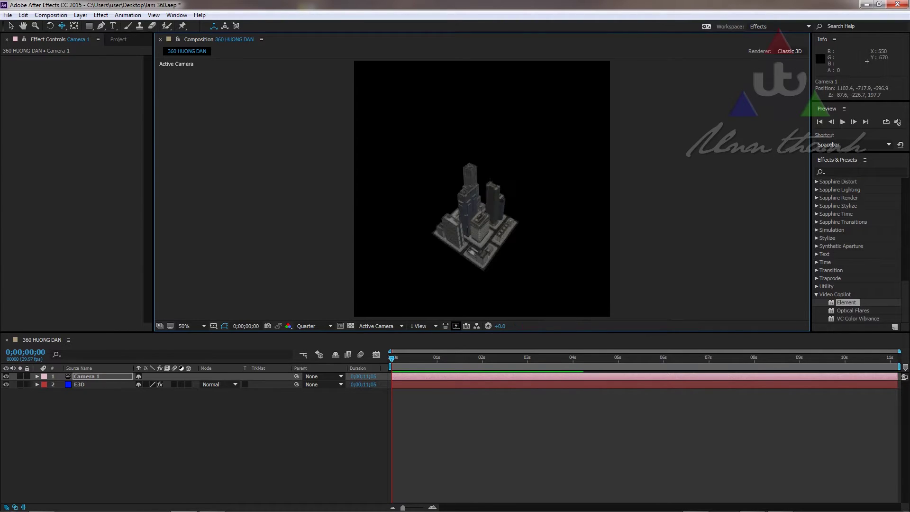
Set the composition preview to Full resolution and orbit the camera around to a lower angle on the city block
left_click(312, 326)
left_click(304, 344)
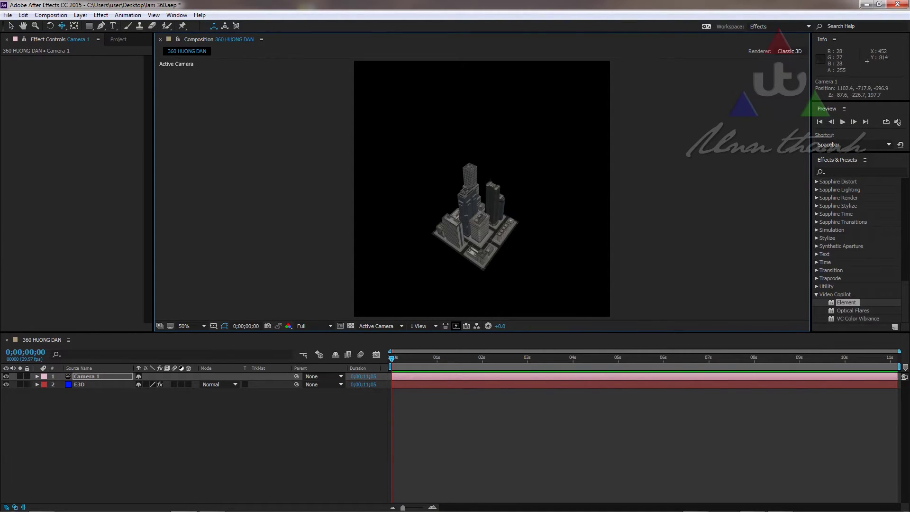
key("c")
left_click_drag(463, 252, 537, 183)
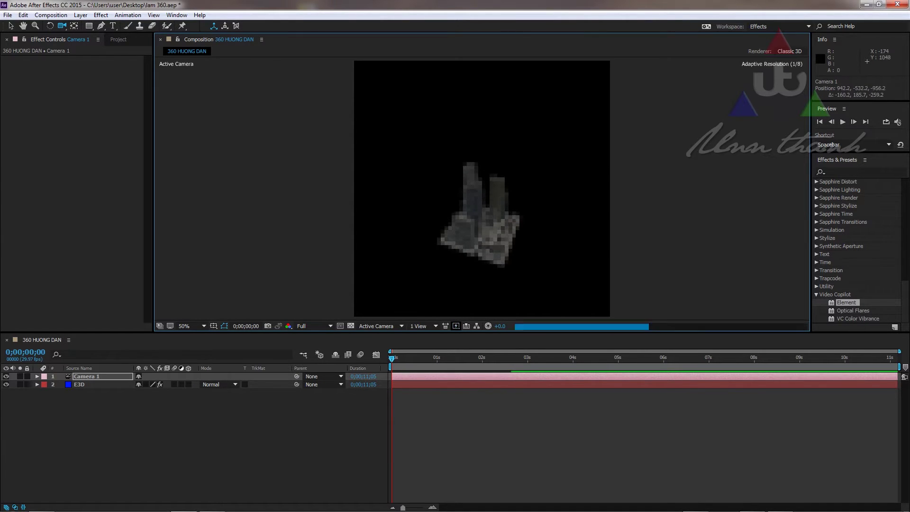
Set Group 1's Replicator Shape to Plane in the E3D layer's Element effect
left_click(99, 385)
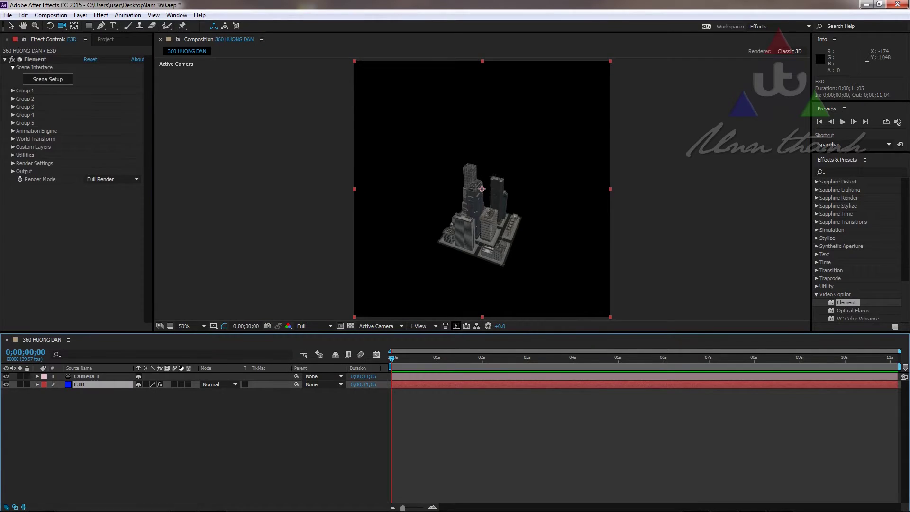
left_click(13, 91)
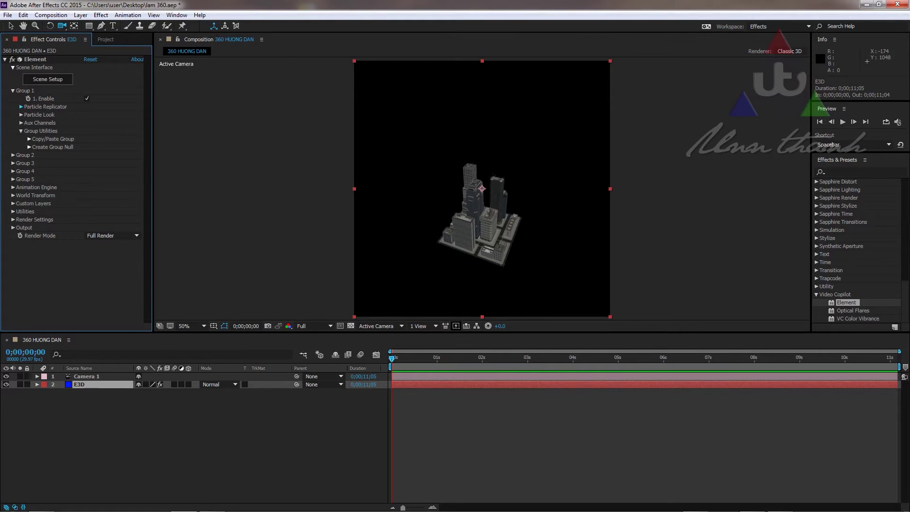
left_click(21, 107)
left_click(112, 123)
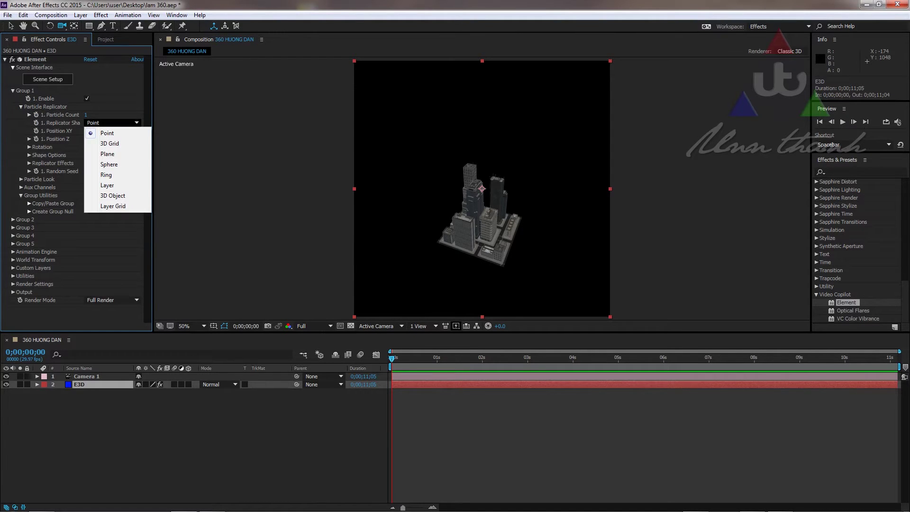
left_click(107, 154)
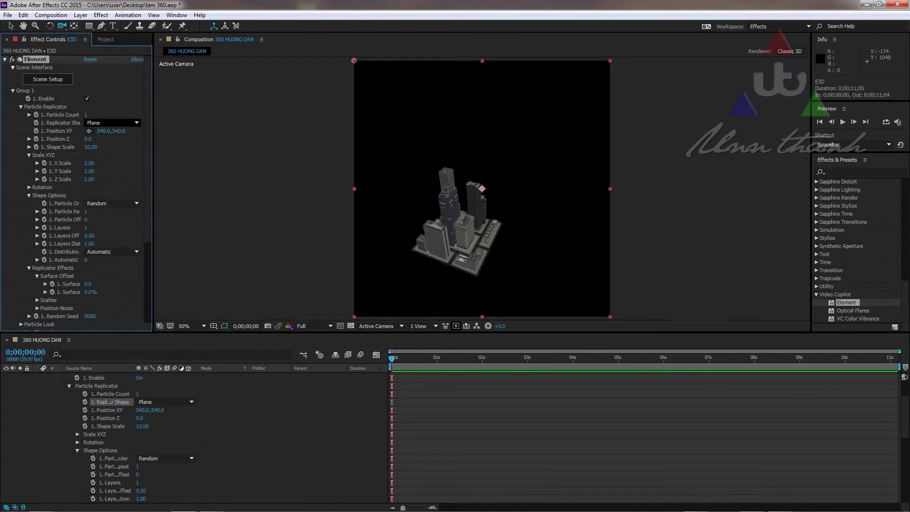
Set Group 1's Particle Count to 4 and its Shape Scale to 19.60 to space the city blocks apart
left_click(86, 114)
type("4")
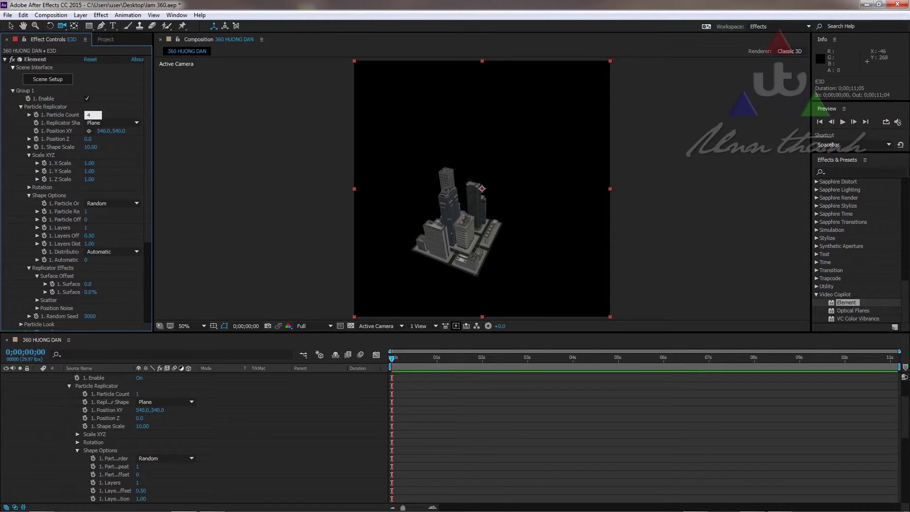
key("Return")
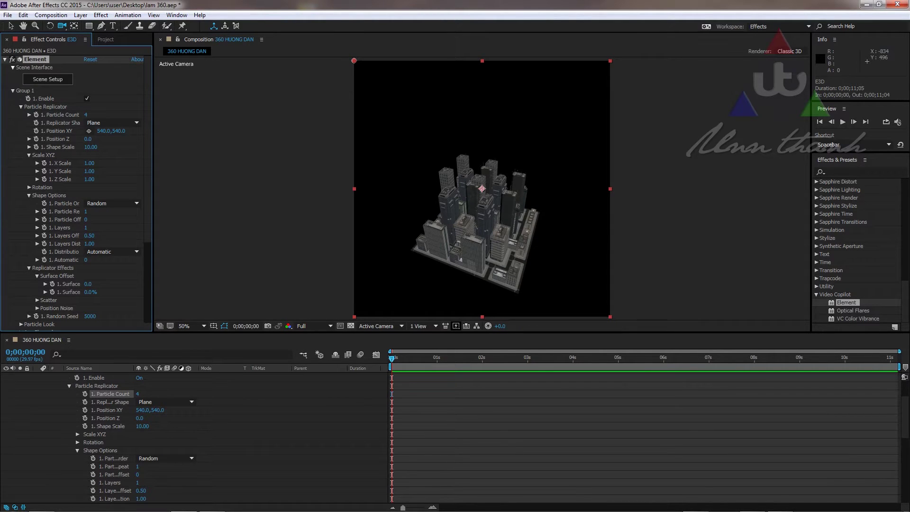
left_click_drag(90, 147, 127, 147)
left_click_drag(179, 426, 188, 426)
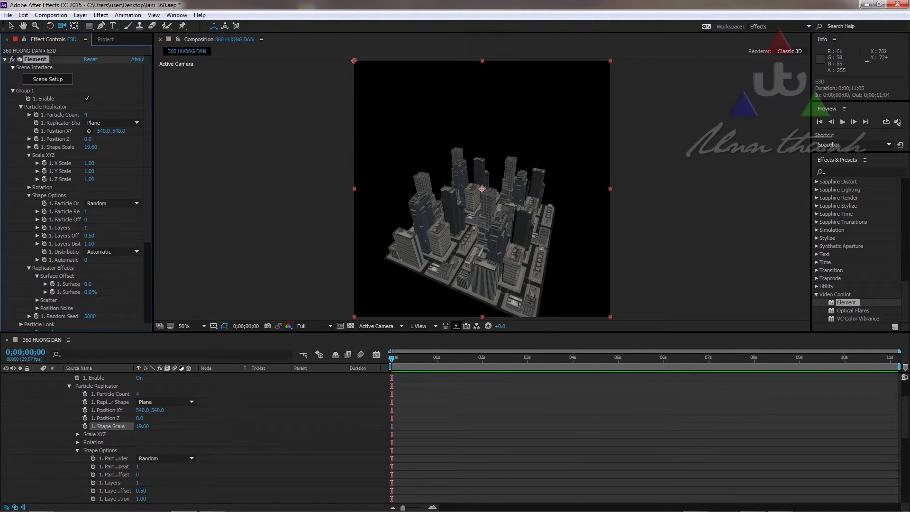
Orbit the camera around to a lower angle that faces straight down the streets of the city model
key("c")
key("c")
key("c")
left_click_drag(485, 252, 527, 203)
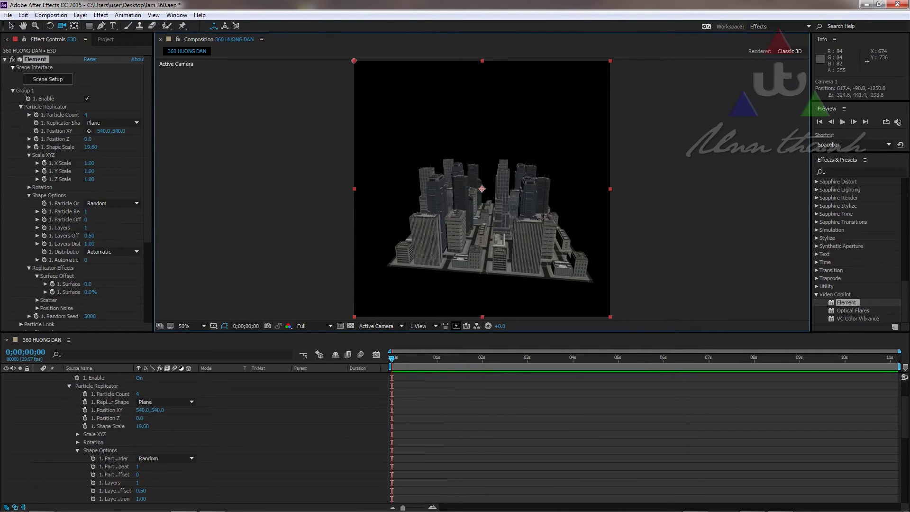
Move the camera forward to about 563.8, 40.6, -779.5 so the buildings fill the frame
key("c")
key("c")
key("c")
left_click_drag(498, 238, 502, 234)
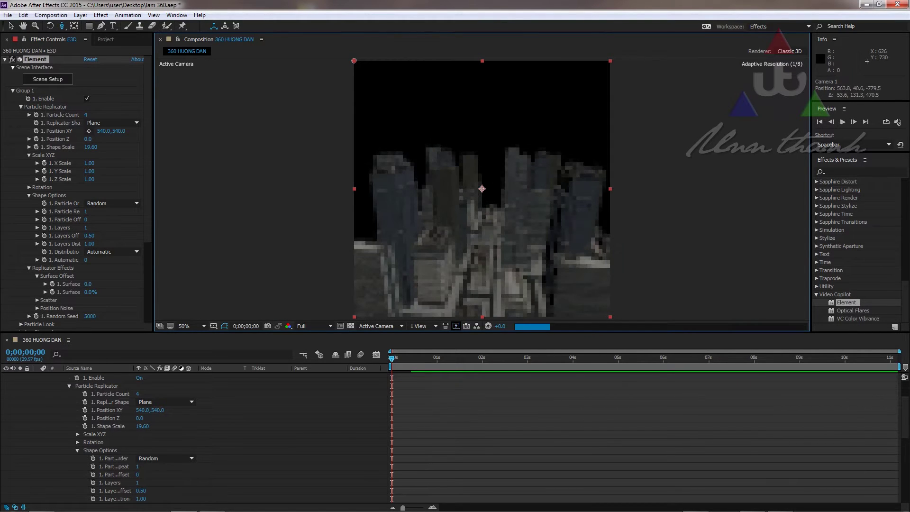
key("comma")
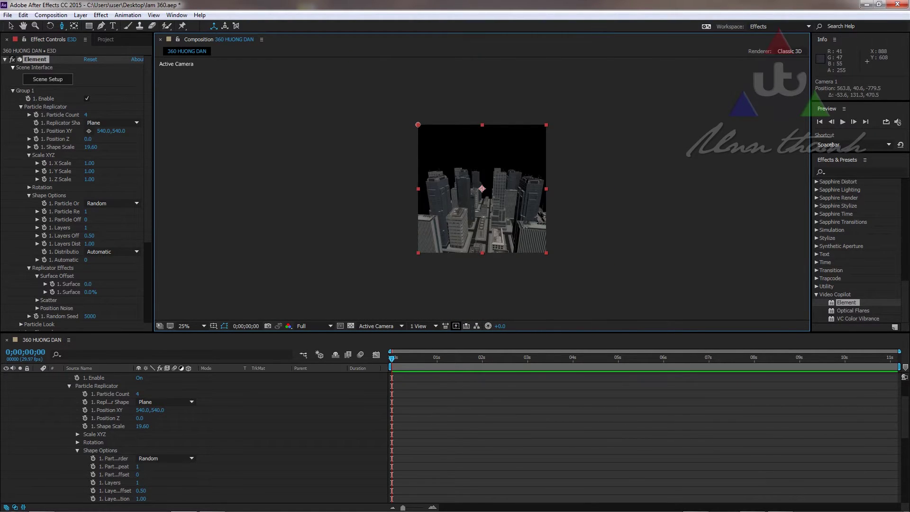
key("period")
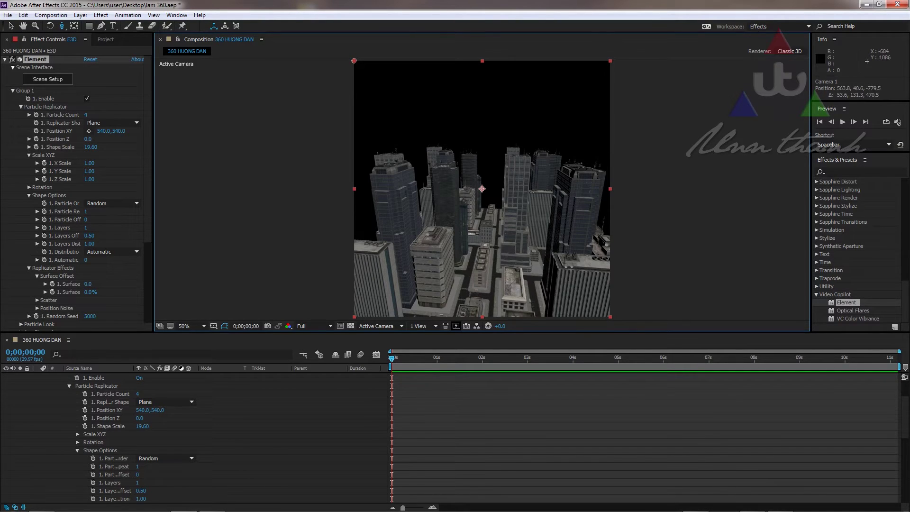
Turn on Show in BG for the Physical Environment in Element's Render Settings on the E3D layer
scroll(194, 436, "up", 2)
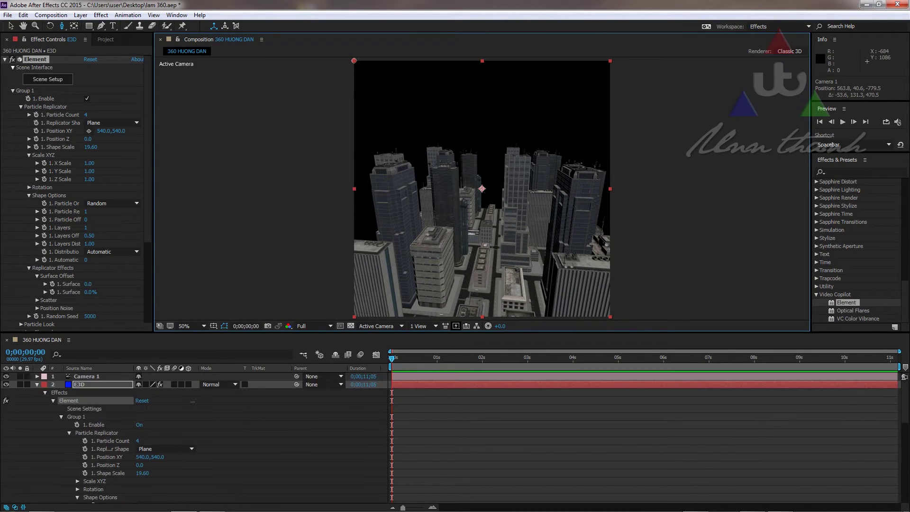
left_click(37, 384)
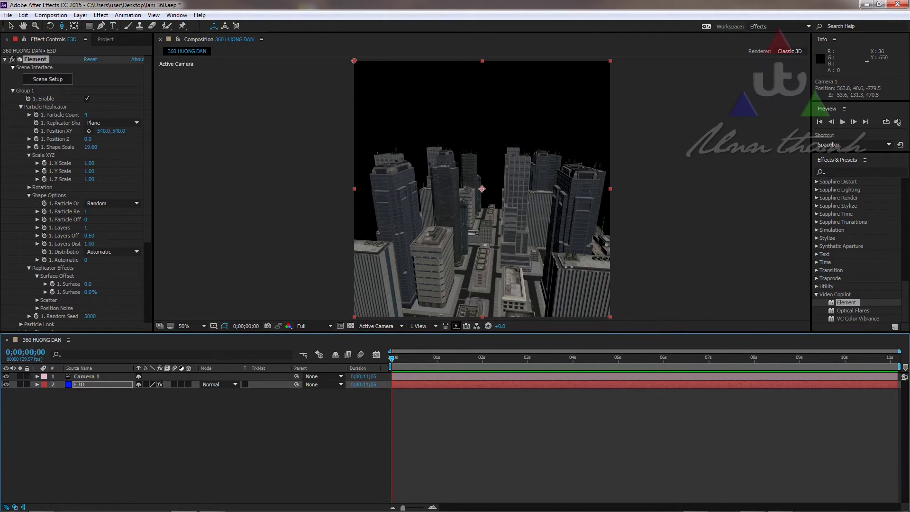
left_click(13, 90)
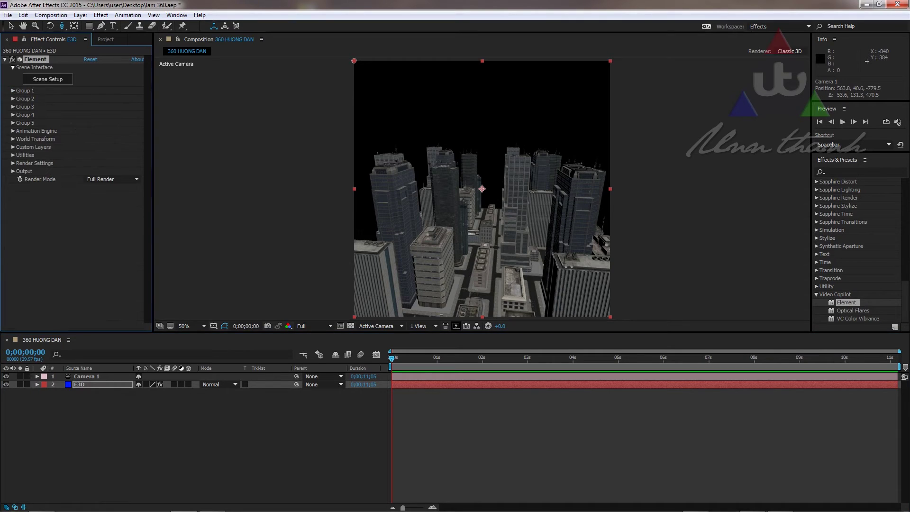
left_click(47, 79)
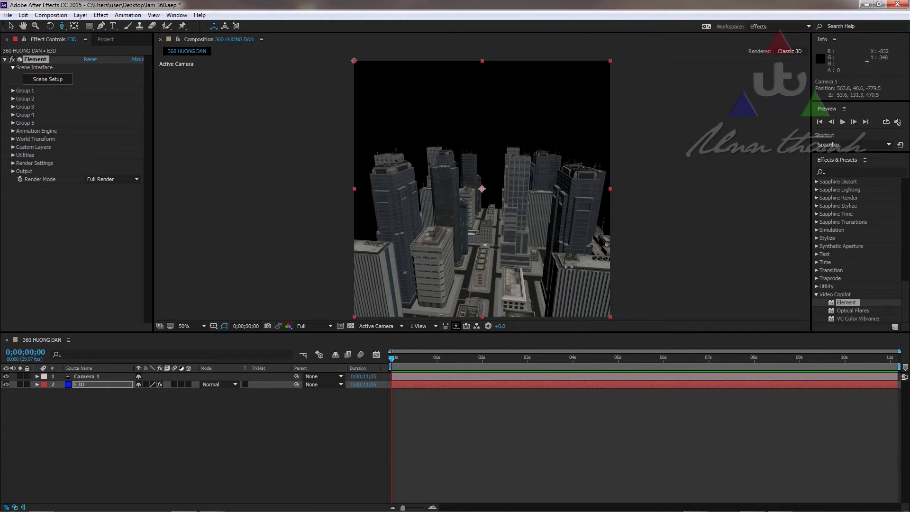
left_click(13, 163)
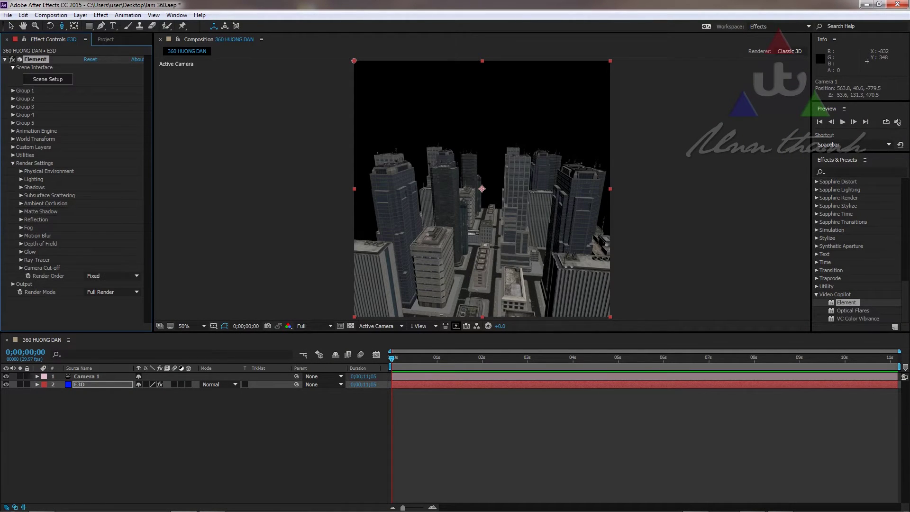
left_click(21, 171)
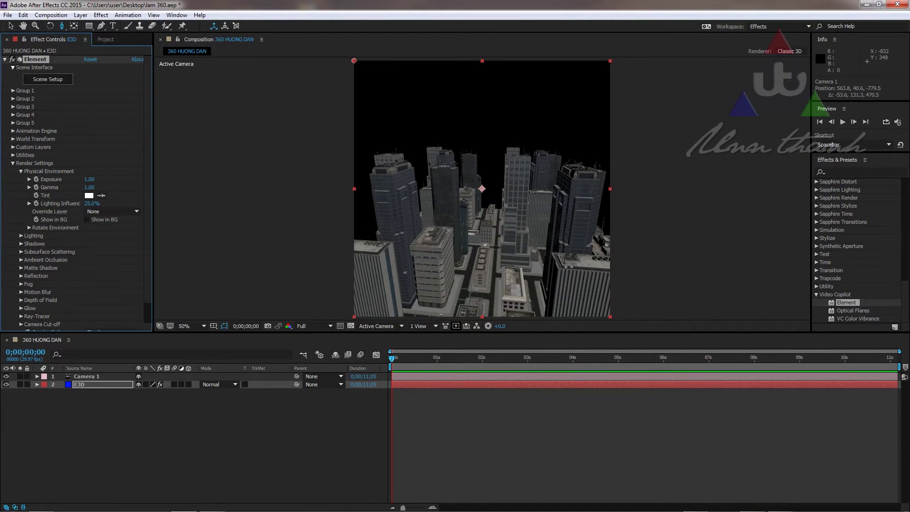
left_click(87, 219)
left_click(87, 219)
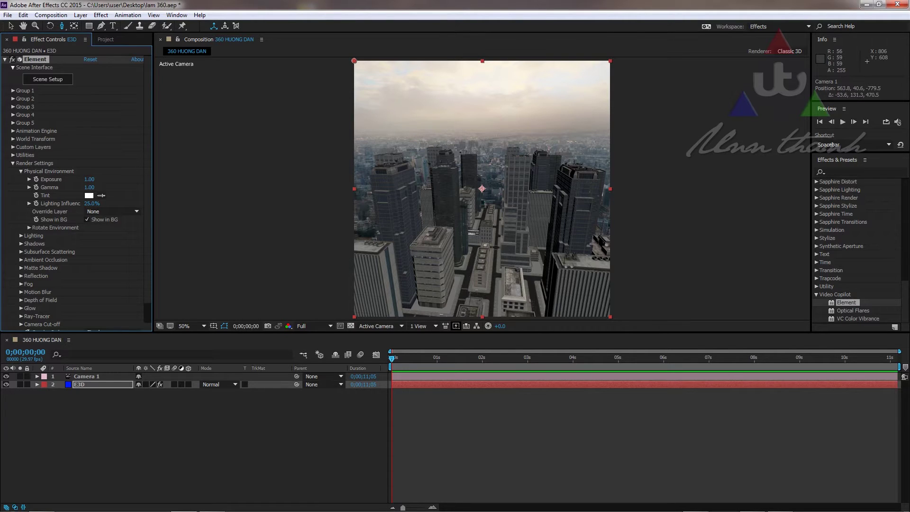
Enable Fog in Element's Render Settings and set its Fog Color to light grey
scroll(76, 190, "down", 1)
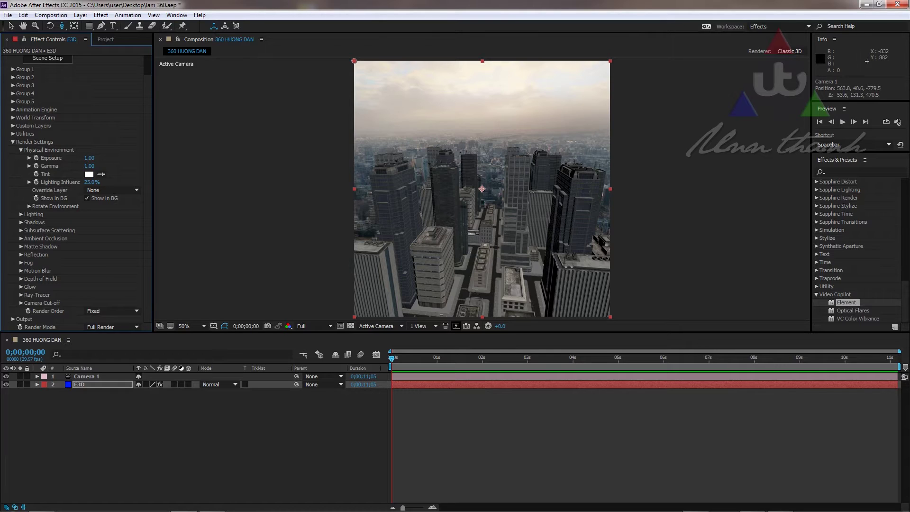
left_click(21, 263)
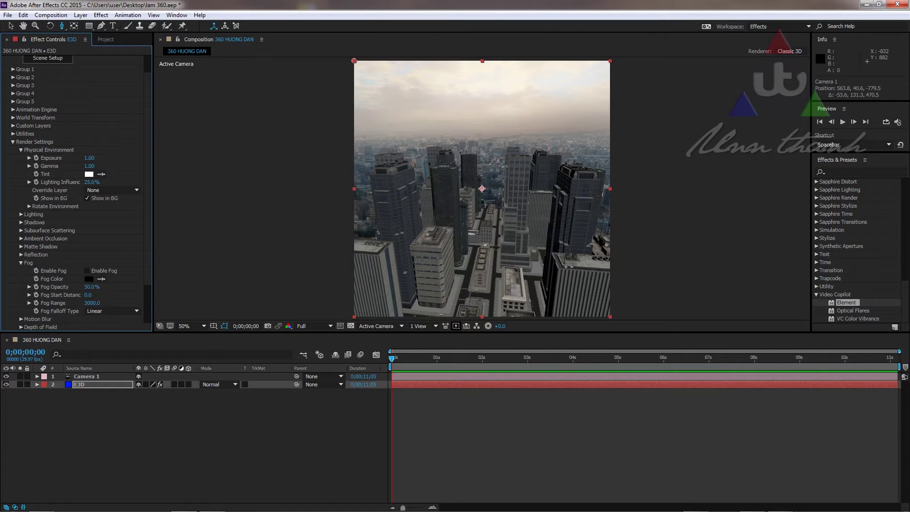
left_click(87, 270)
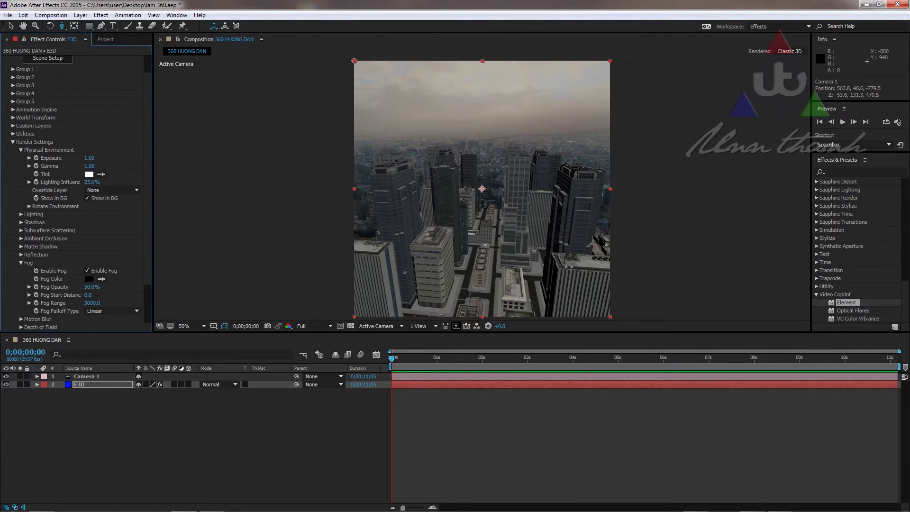
left_click(89, 279)
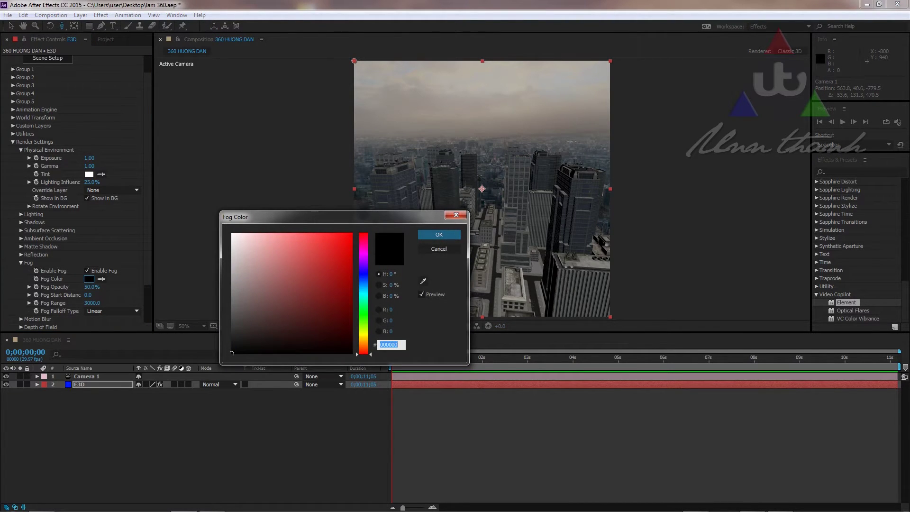
left_click(232, 265)
key("Return")
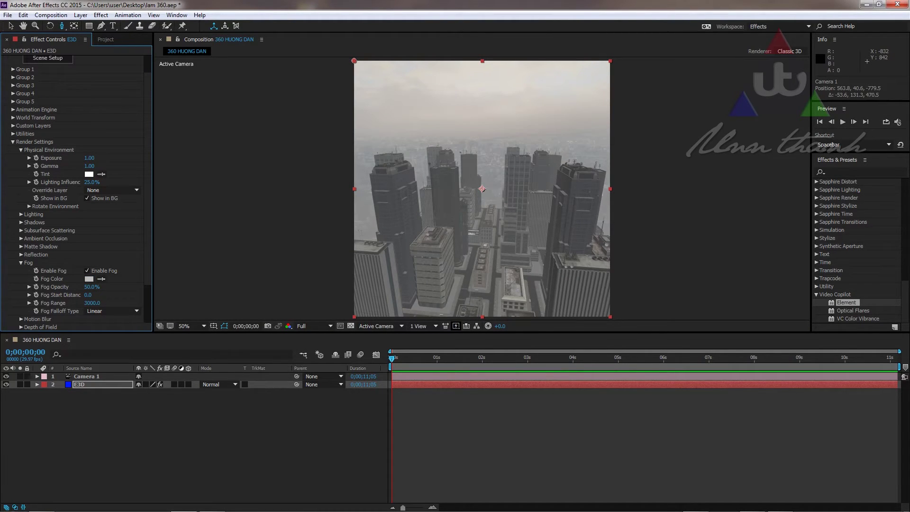
Set the Fog Falloff Type to Exponential and the Fog Opacity to 65%
left_click(111, 311)
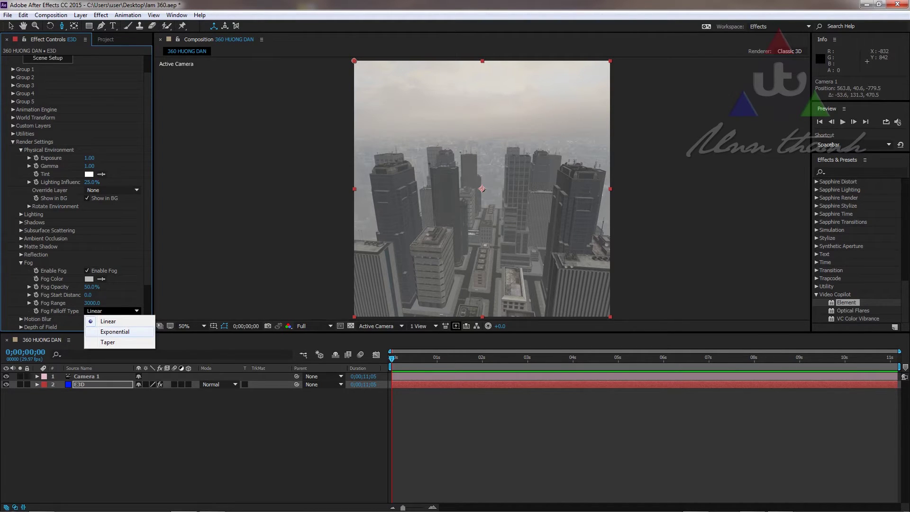
left_click(115, 331)
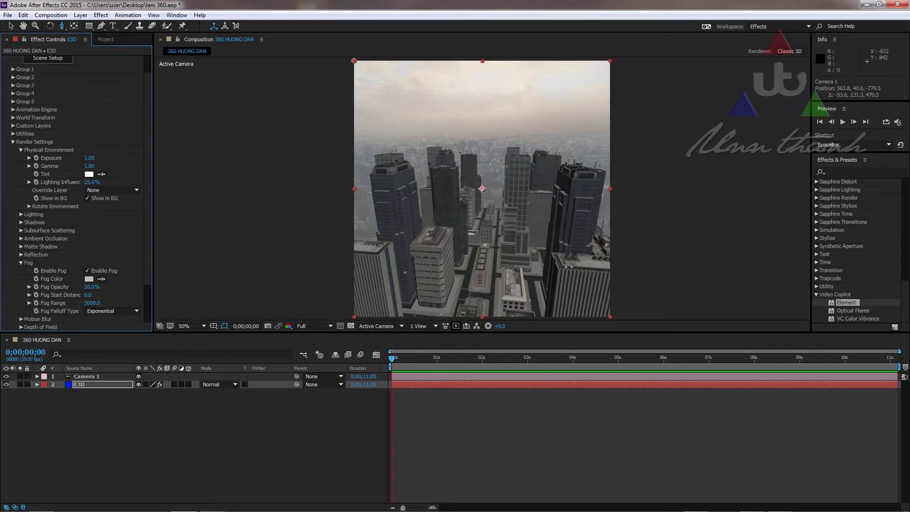
key("comma")
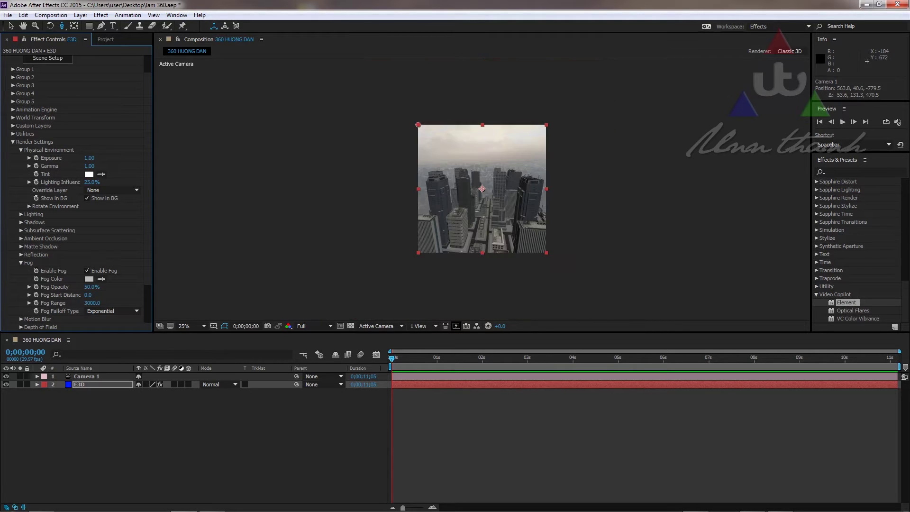
key("period")
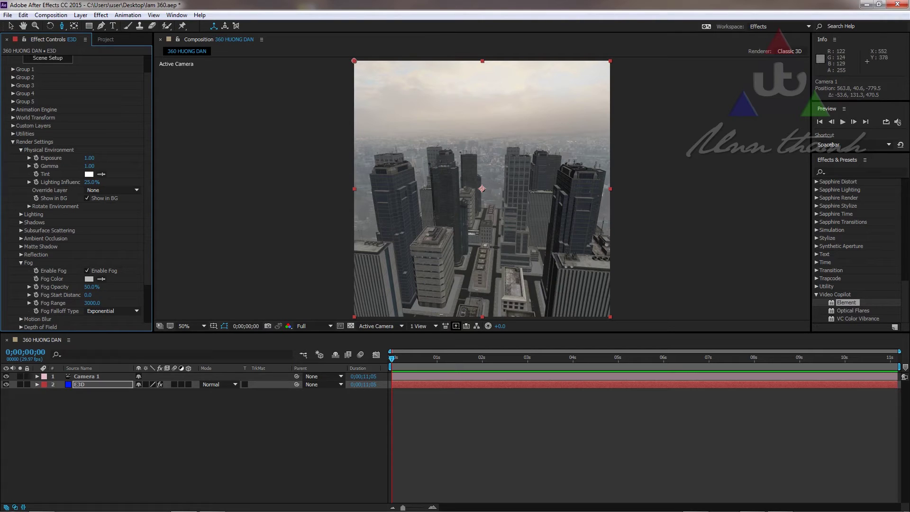
left_click_drag(92, 287, 99, 286)
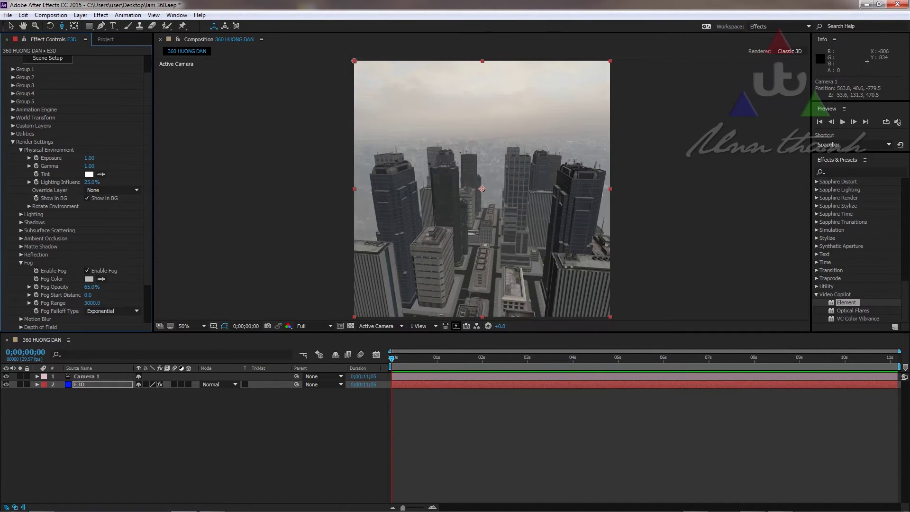
Set Add Lighting to Cinema in Element's Lighting render settings
scroll(76, 189, "down", 5)
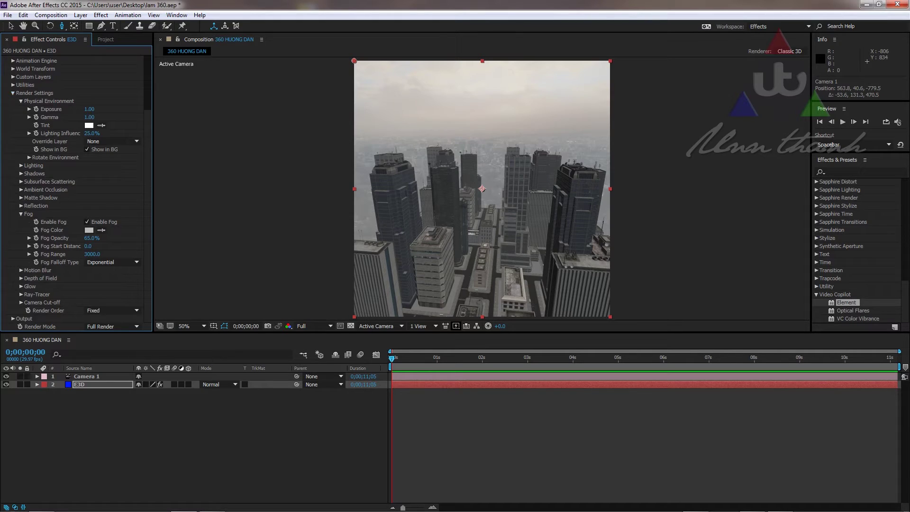
left_click(21, 101)
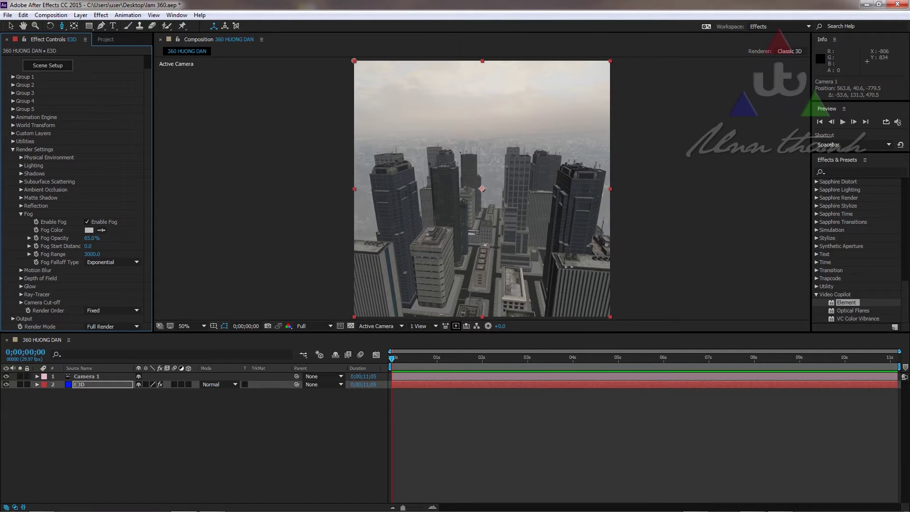
left_click(112, 190)
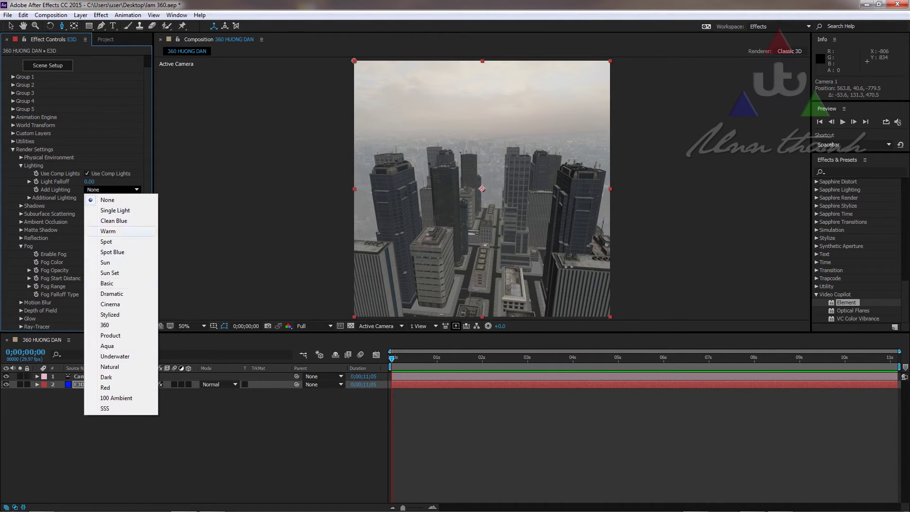
left_click(110, 303)
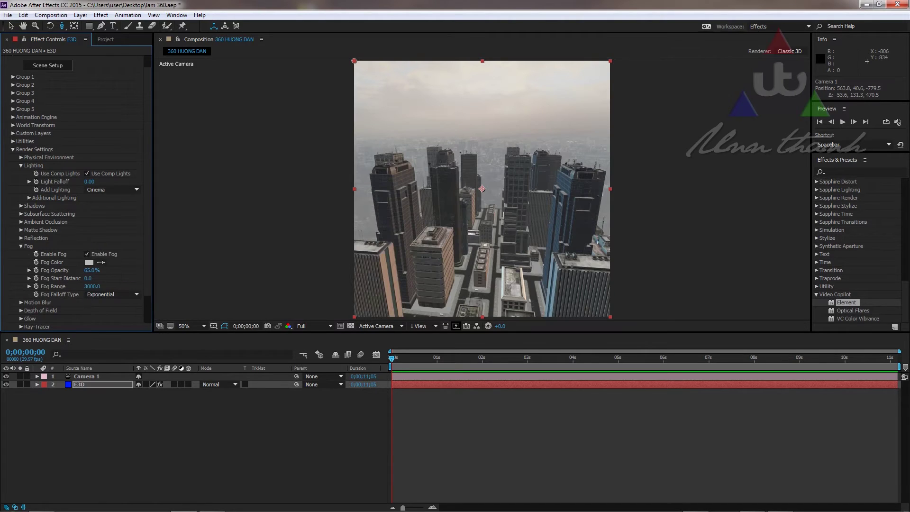
key("comma")
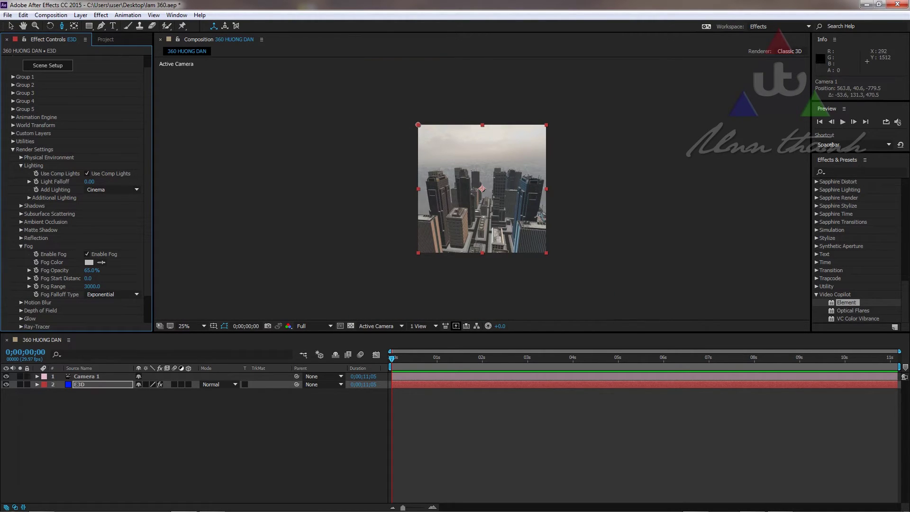
left_click_drag(392, 359, 397, 359)
key("space")
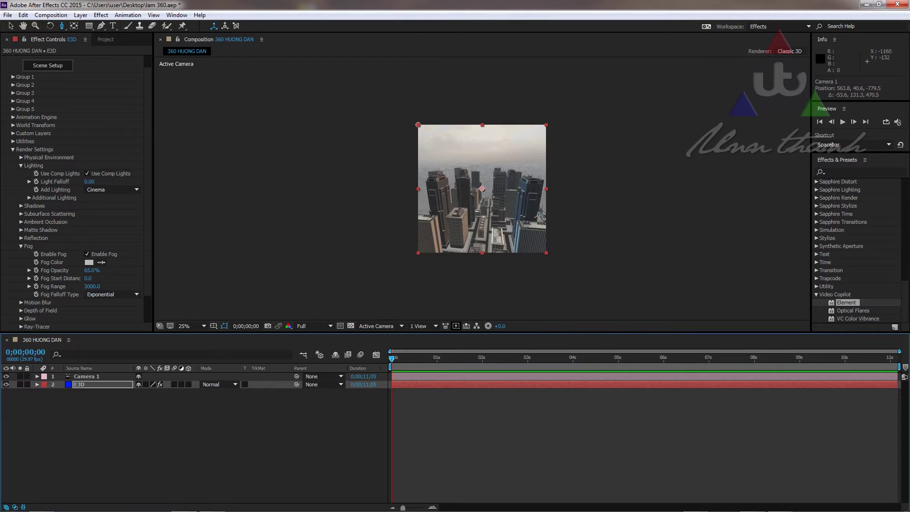
Run the SkyBox Creator script on the 360 HUONG DAN composition and generate the SkyBox output with 3D Null | Camera Control enabled
left_click(8, 14)
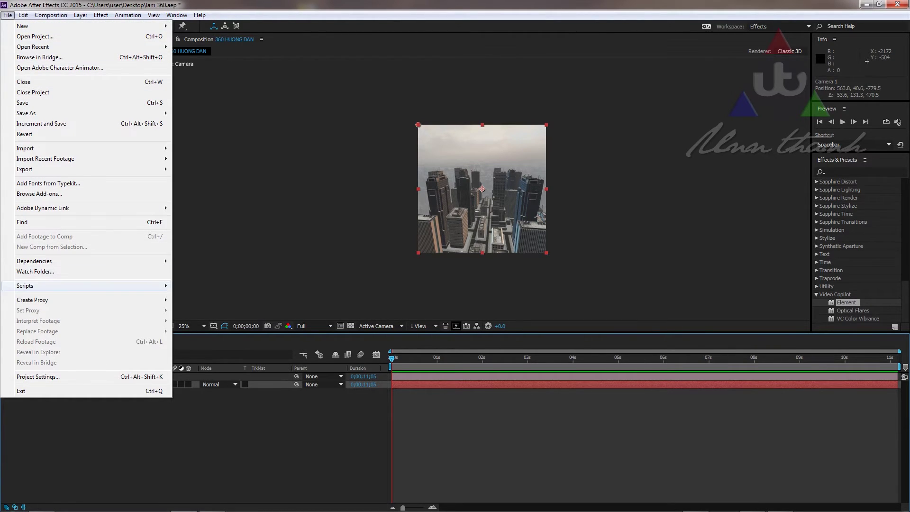
mouse_move(85, 286)
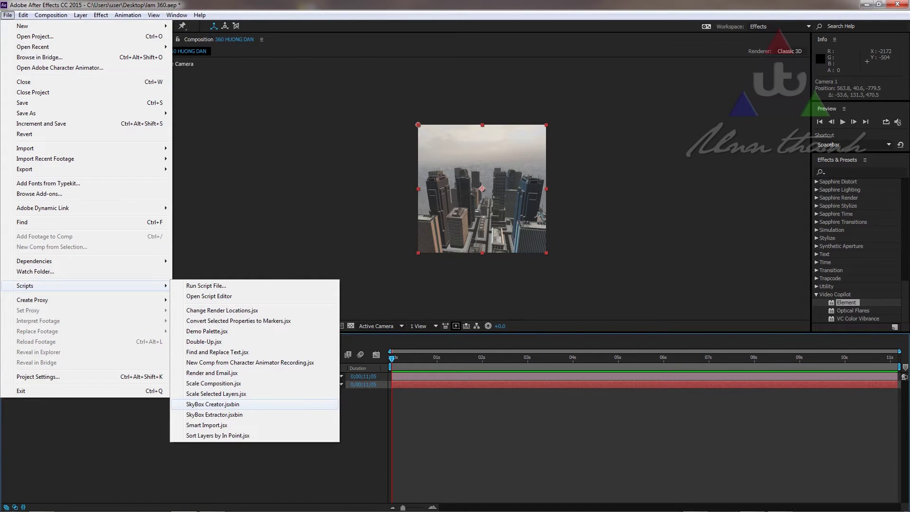
left_click(212, 404)
left_click(422, 318)
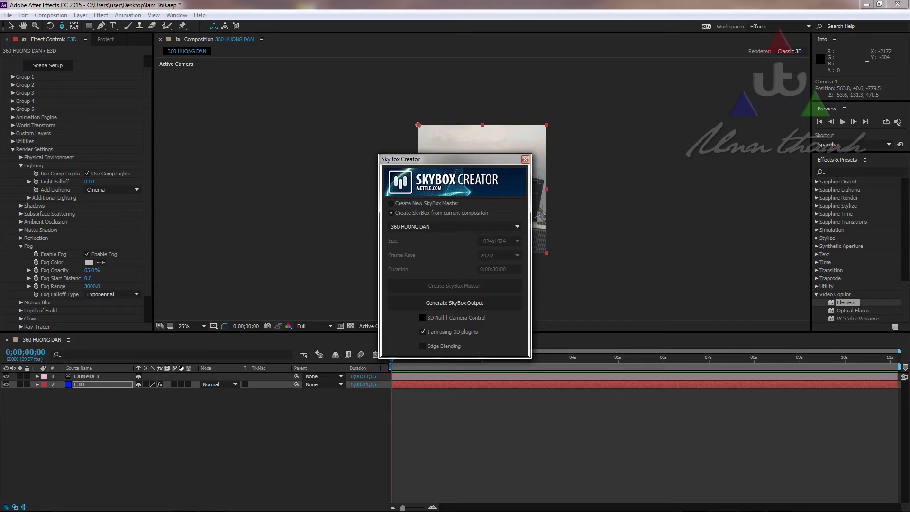
left_click(454, 303)
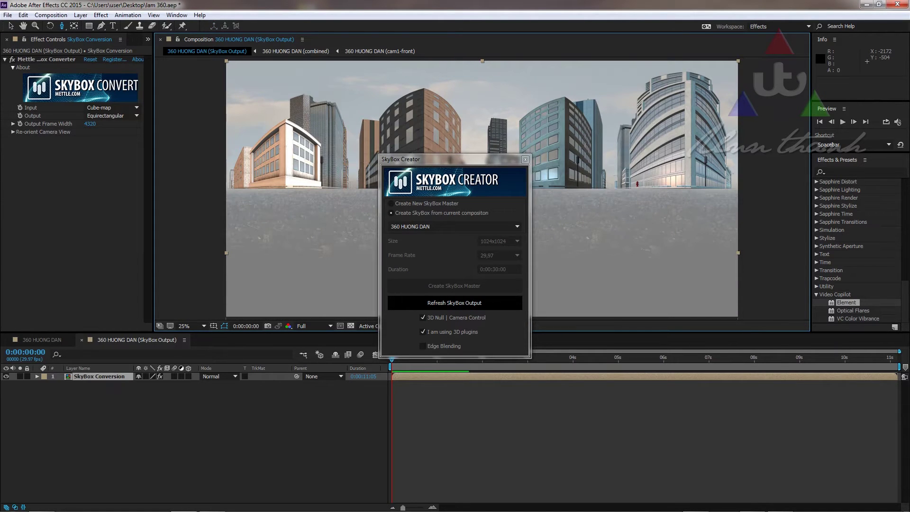
left_click(525, 160)
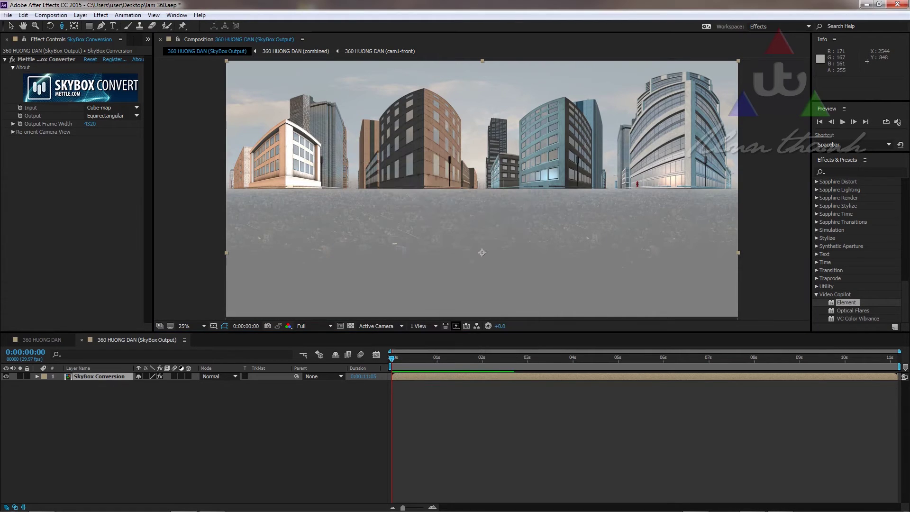
Review the generated SkyBox camera layers in the 360 HUONG DAN composition and return to the SkyBox Output composition
scroll(481, 189, "down", 1)
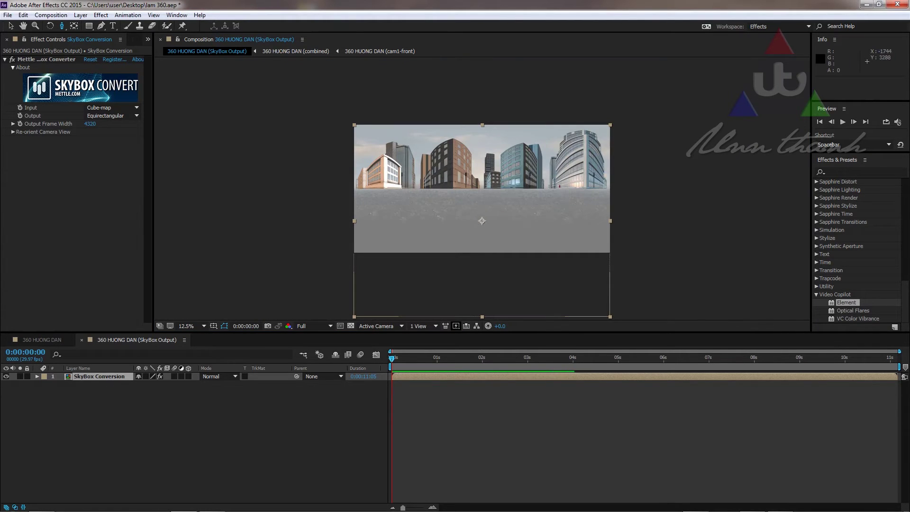
left_click(42, 339)
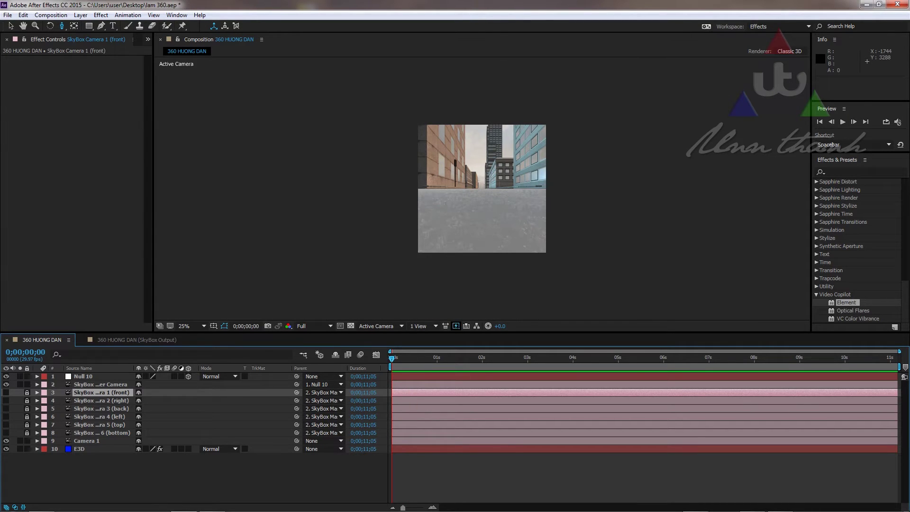
left_click(137, 339)
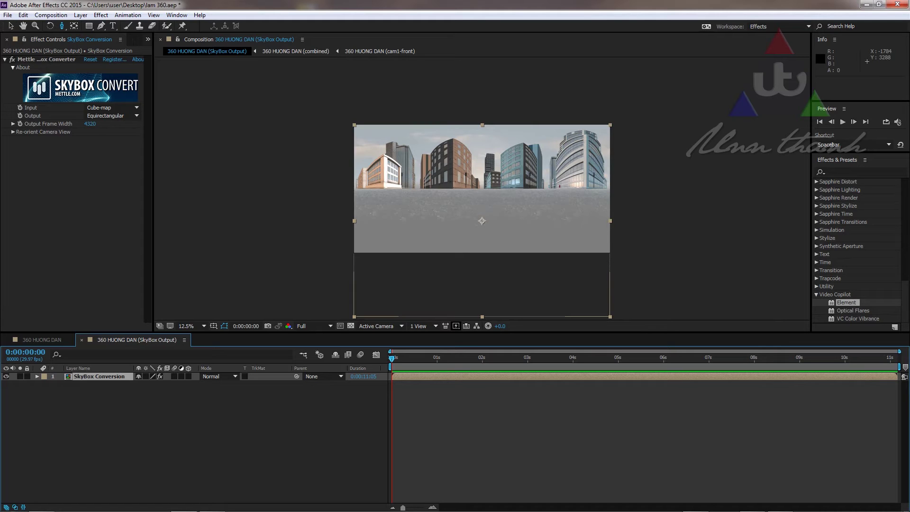
Reveal the Position property of the Null 10 layer in the 360 HUONG DAN composition, with the layer name column widened
left_click(41, 339)
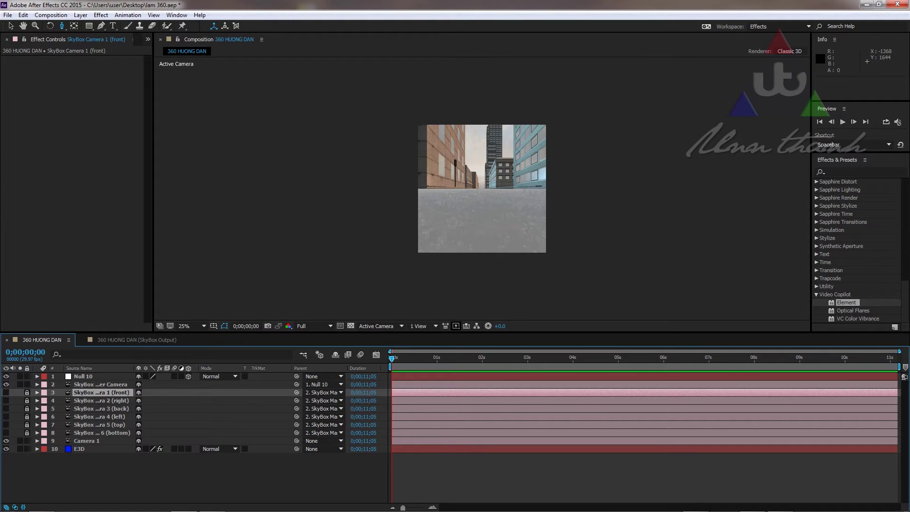
left_click(100, 384)
left_click_drag(133, 368, 160, 368)
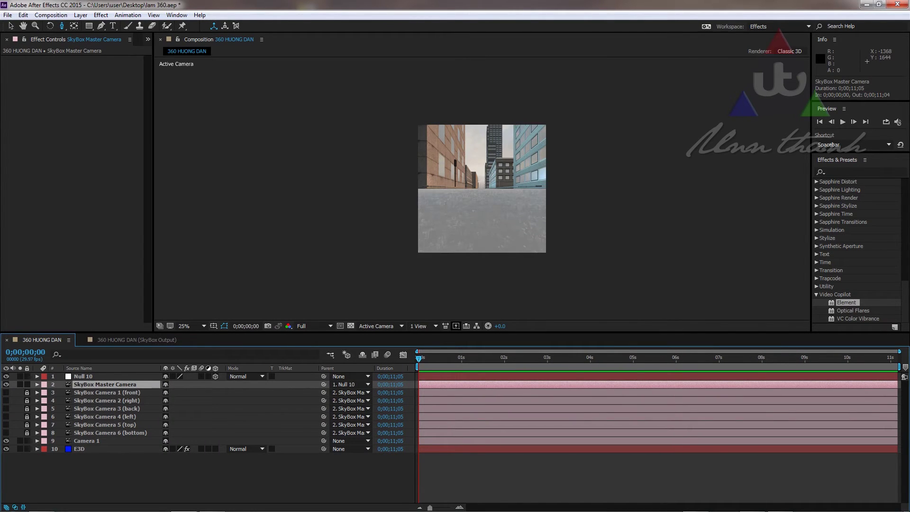
left_click(84, 376)
left_click(37, 376)
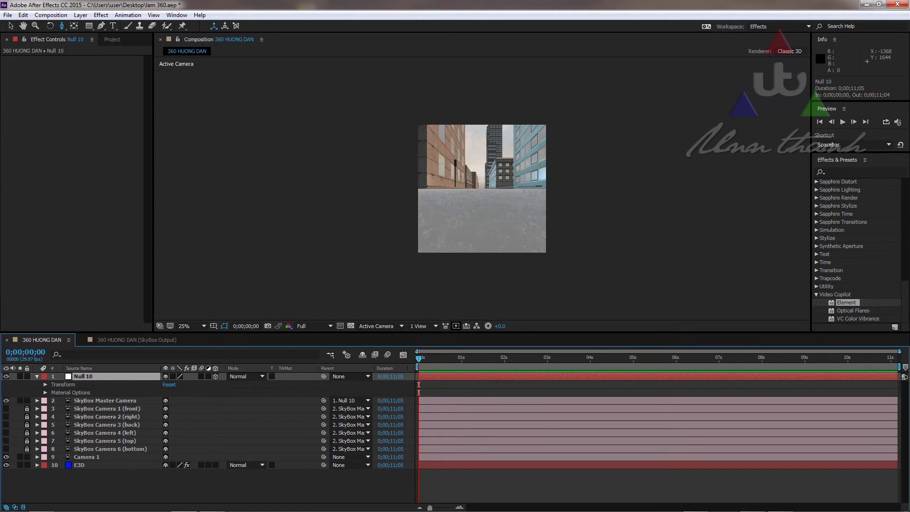
key("p")
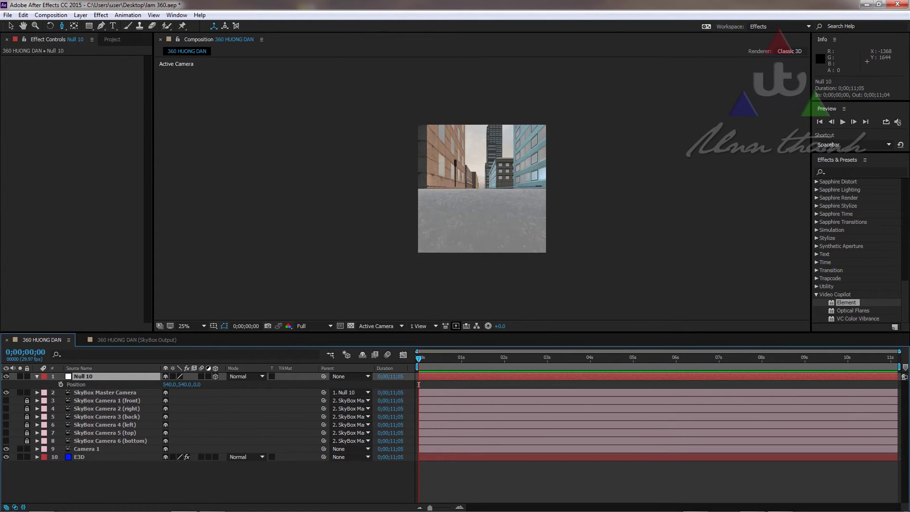
Raise the camera above the street by setting Null 10's Y position to 429
left_click_drag(185, 384, 168, 384)
key("shift+Up")
key("shift+Up")
key("shift+Up")
key("shift+Up")
key("shift+Up")
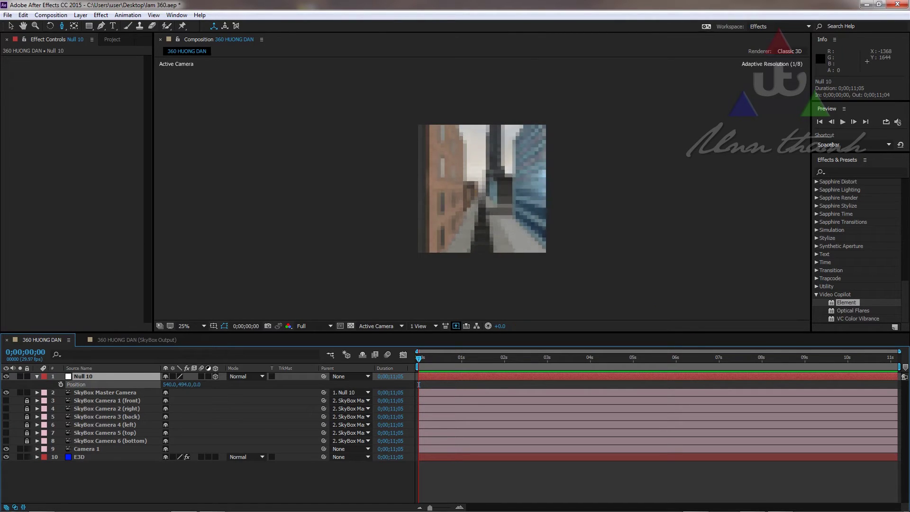
key("shift+Up")
key("shift+Up")
key("Up")
key("Up")
key("Up")
key("Up")
key("Up")
key("Up")
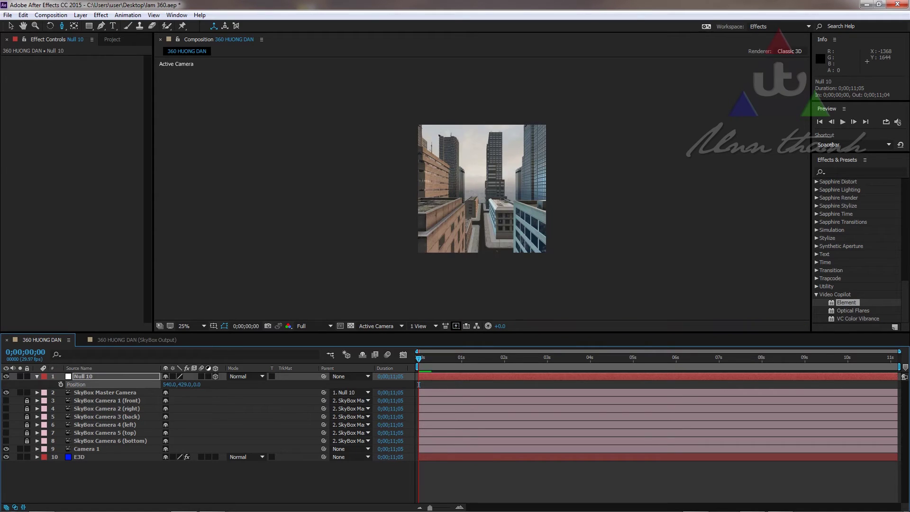
Pull the camera back along the street by setting Null 10's Z position to -222
left_click_drag(197, 385, 161, 384)
key("shift+Page_Down")
key("shift+Page_Down")
key("shift+Page_Down")
key("shift+Page_Down")
key("shift+Page_Down")
key("shift+Page_Down")
key("shift+Page_Down")
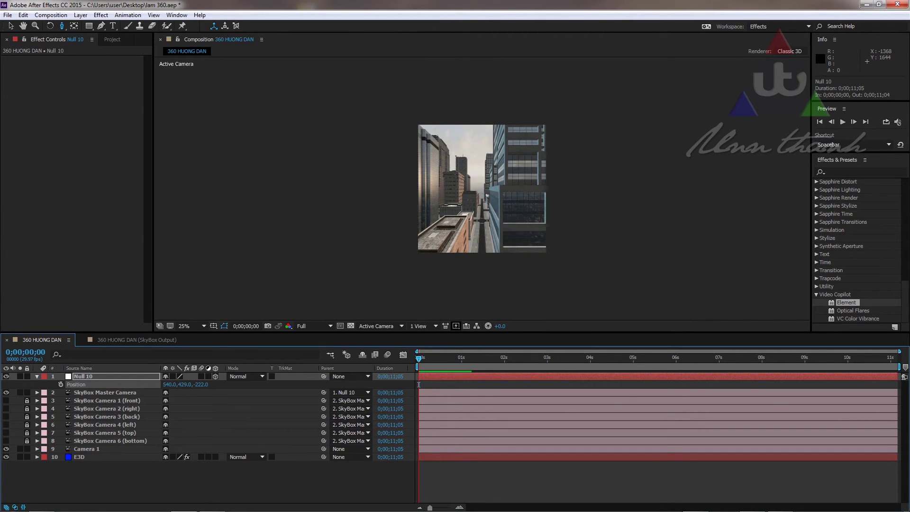
Fine-tune the camera height by setting Null 10's Y position to 422
key("Up")
key("Up")
key("Up")
key("Up")
key("Up")
key("Up")
key("Up")
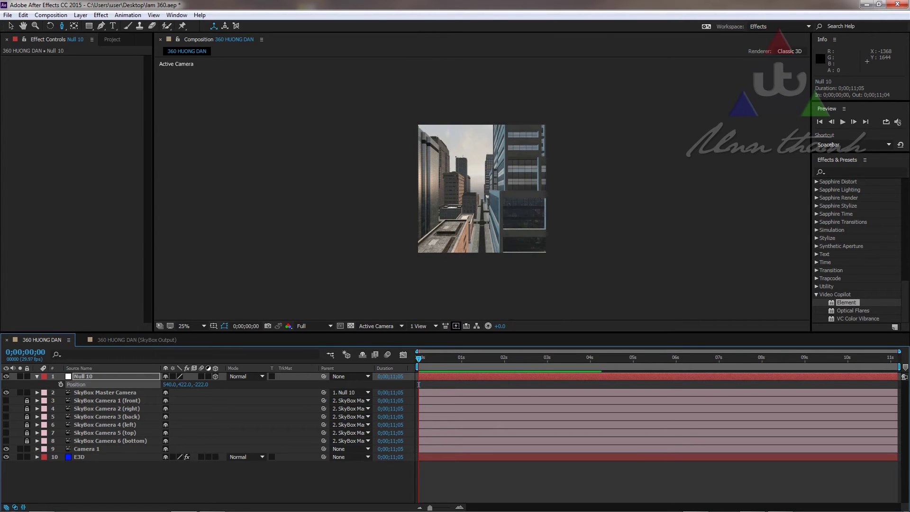
Set Null 10's X position to 513 and add a Position keyframe at 0;00;00;00
key("Left")
key("Left")
key("Left")
key("Left")
key("Left")
key("Left")
key("Left")
key("Left")
key("Left")
key("Left")
key("Left")
key("Left")
key("Left")
key("Left")
key("Left")
key("Left")
key("Left")
key("Left")
key("Left")
key("Left")
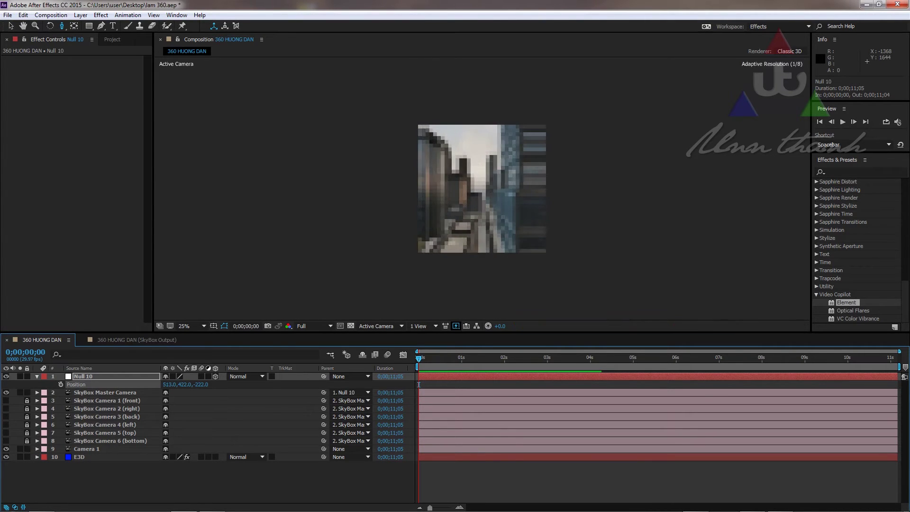
key("alt+shift+p")
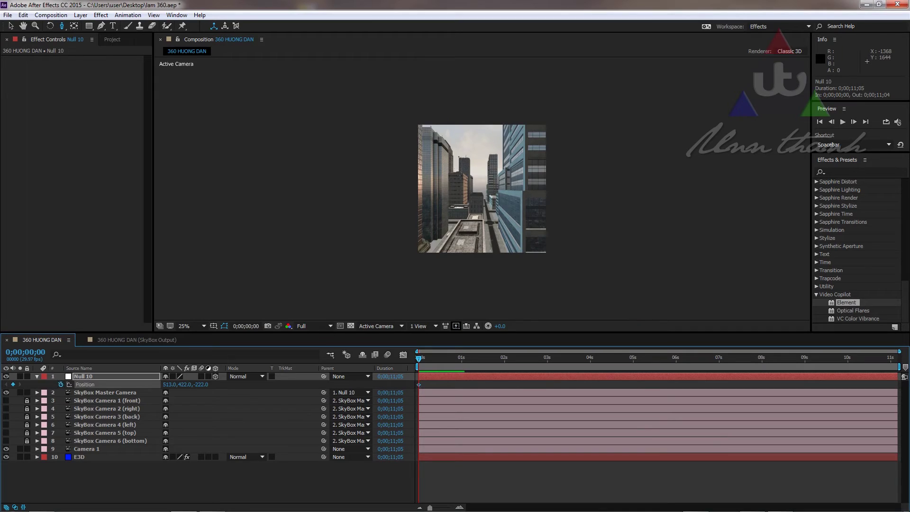
At 0;00;11;04, keyframe Null 10's Position at 542, 530, 214 to bring the camera down to the road
left_click_drag(419, 359, 896, 358)
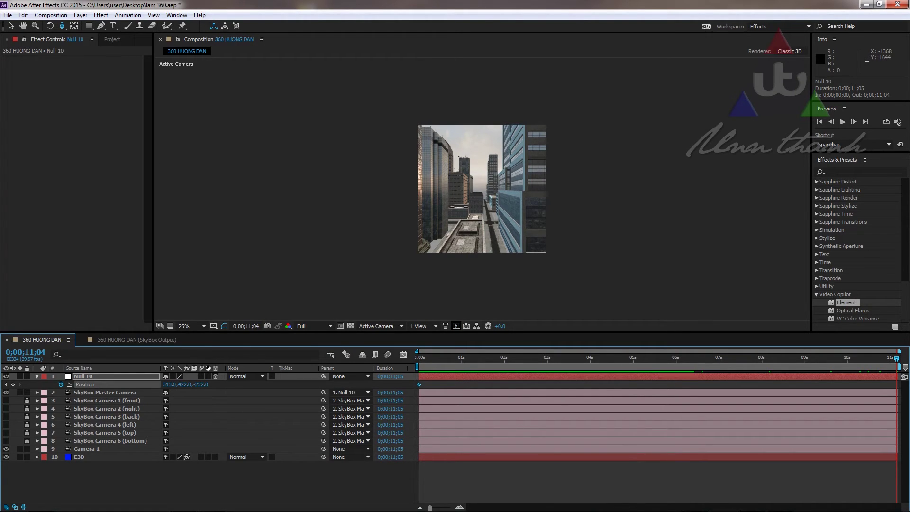
left_click_drag(184, 384, 237, 384)
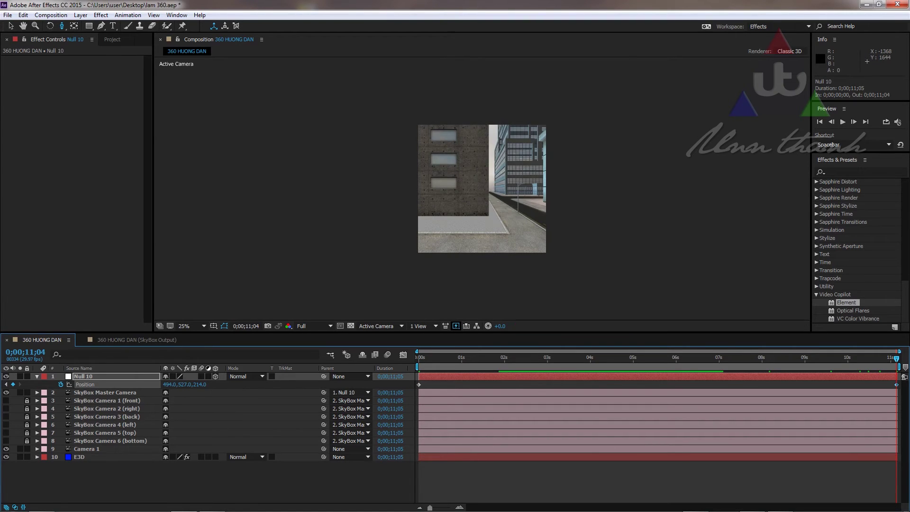
mouse_move(169, 385)
left_mouse_down()
mouse_move(130, 384)
mouse_move(185, 385)
left_mouse_up()
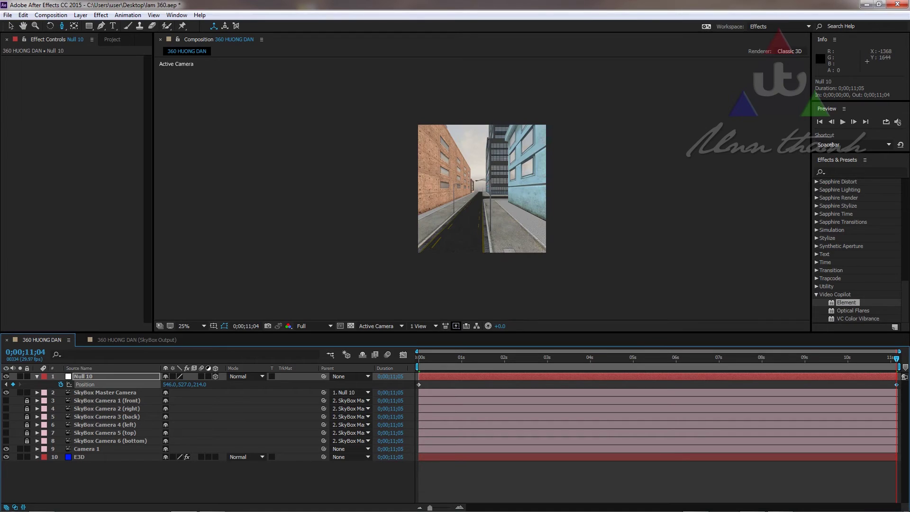
mouse_move(169, 385)
left_mouse_down()
mouse_move(160, 385)
mouse_move(183, 384)
left_mouse_up()
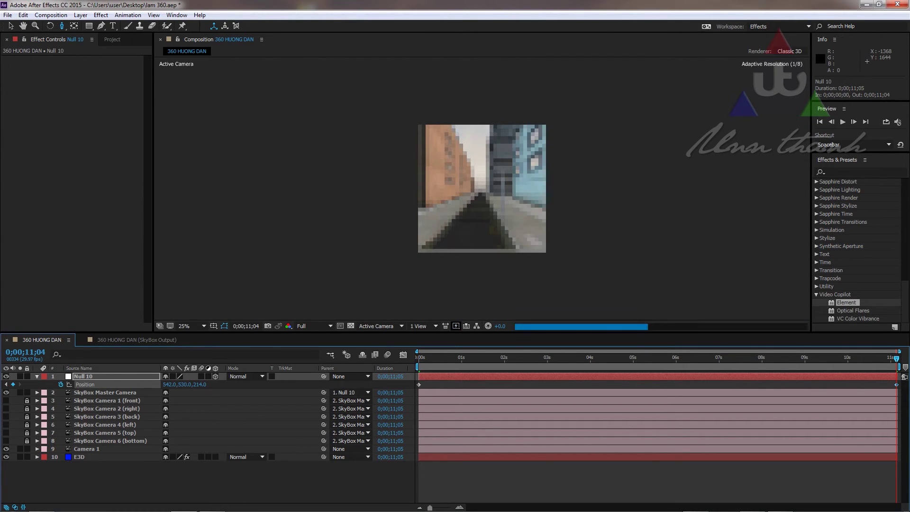
Try a Y position of 535 for Null 10 at the end keyframe
left_click(185, 384)
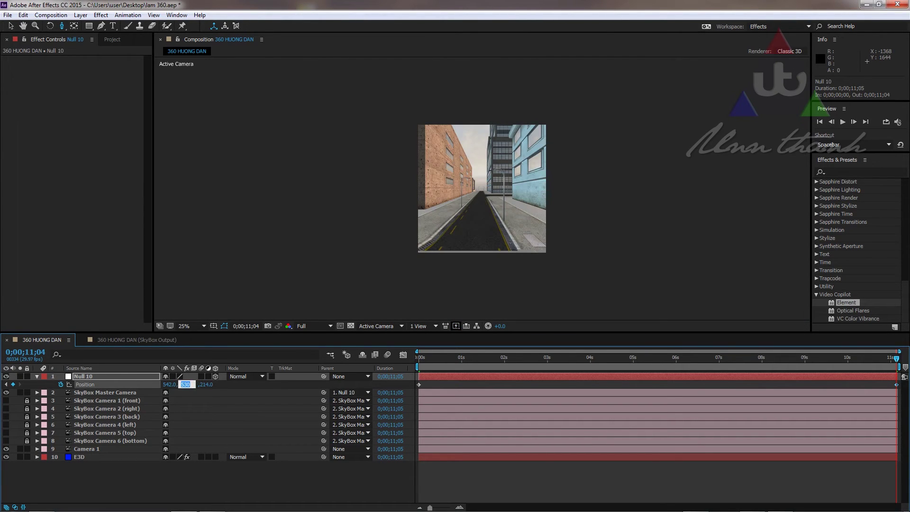
type("535")
key("Return")
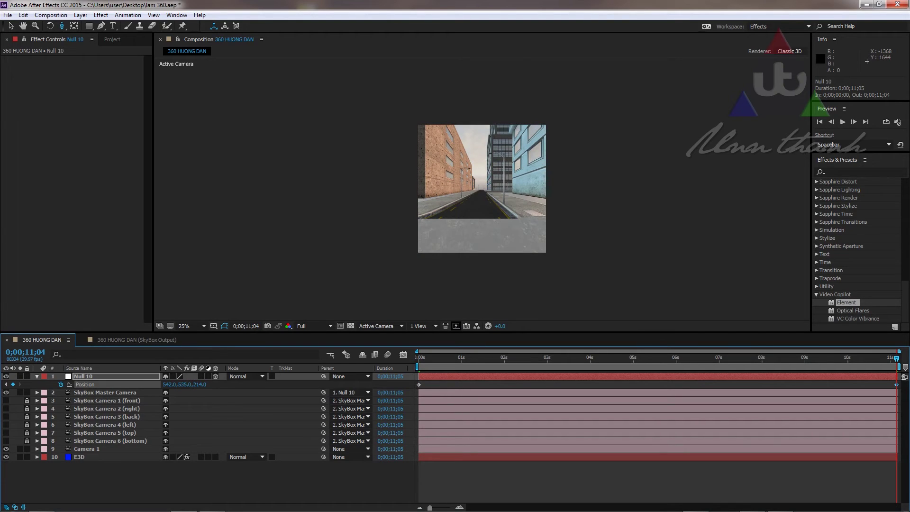
Set Null 10's Y position to 525 at the end keyframe
left_click(185, 384)
type("525")
key("Return")
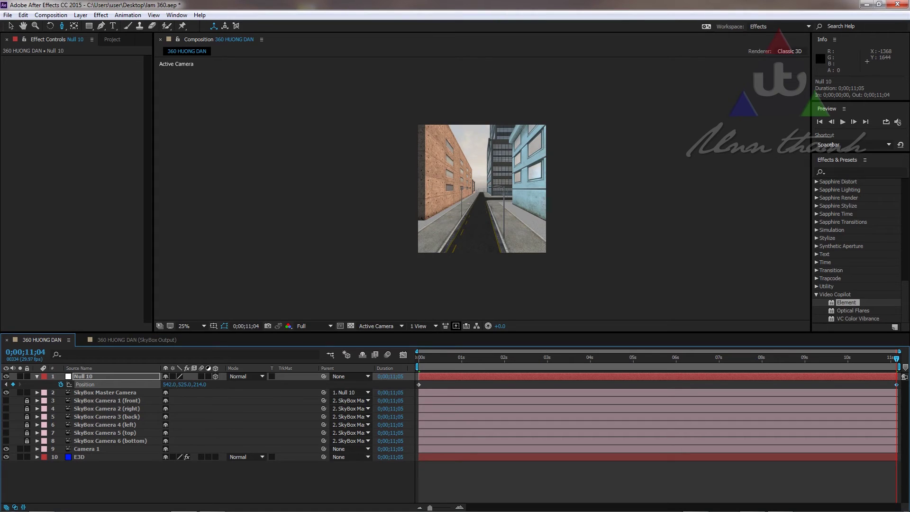
Preview the camera move at Third resolution and open the 360 HUONG DAN (SkyBox Output) composition
key("space")
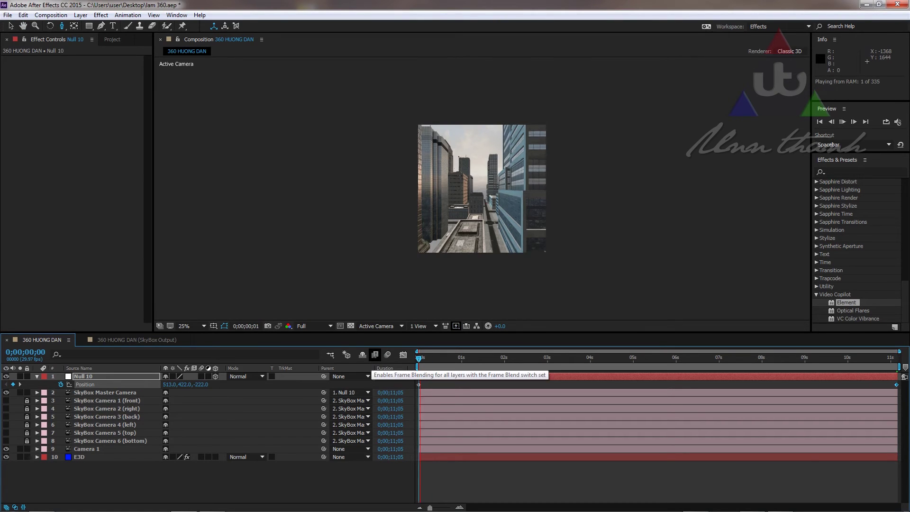
left_click(312, 326)
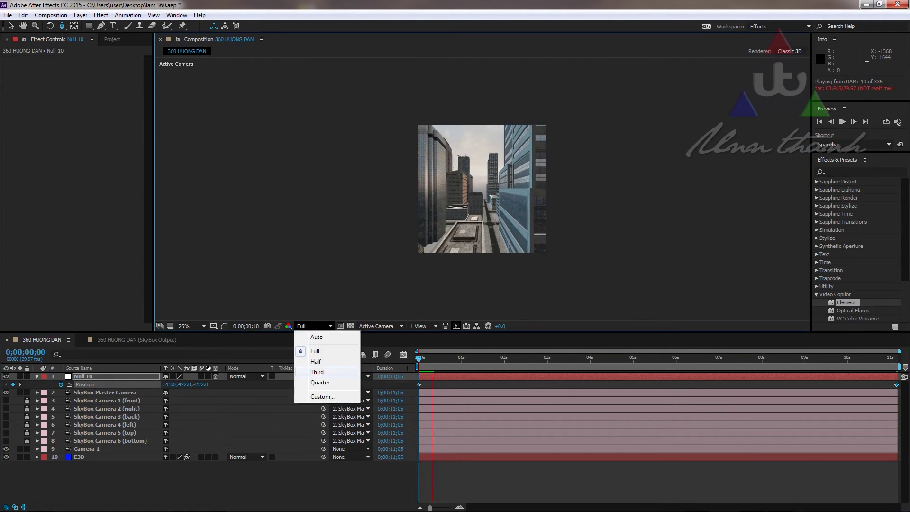
left_click(317, 372)
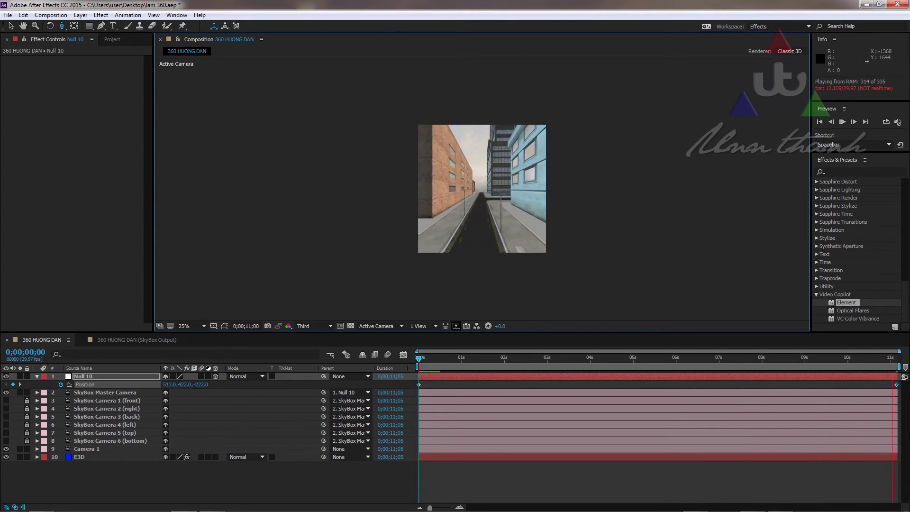
key("space")
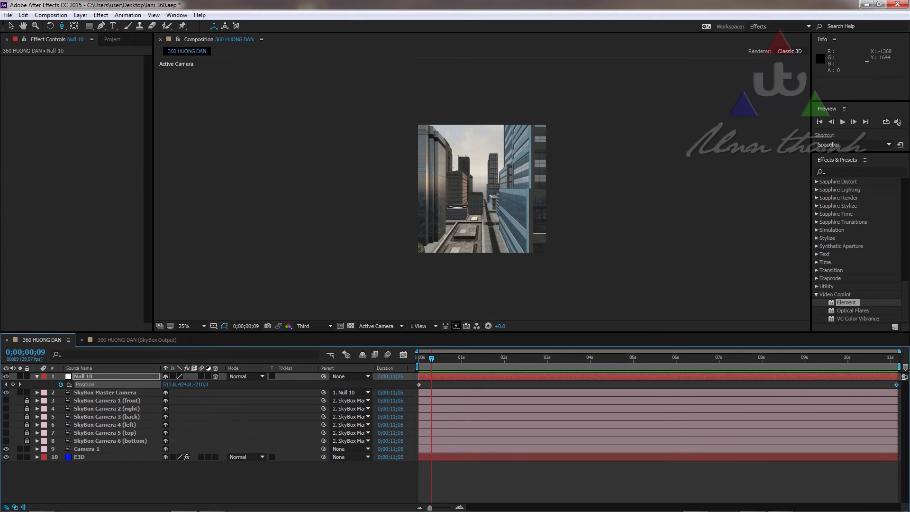
left_click(136, 340)
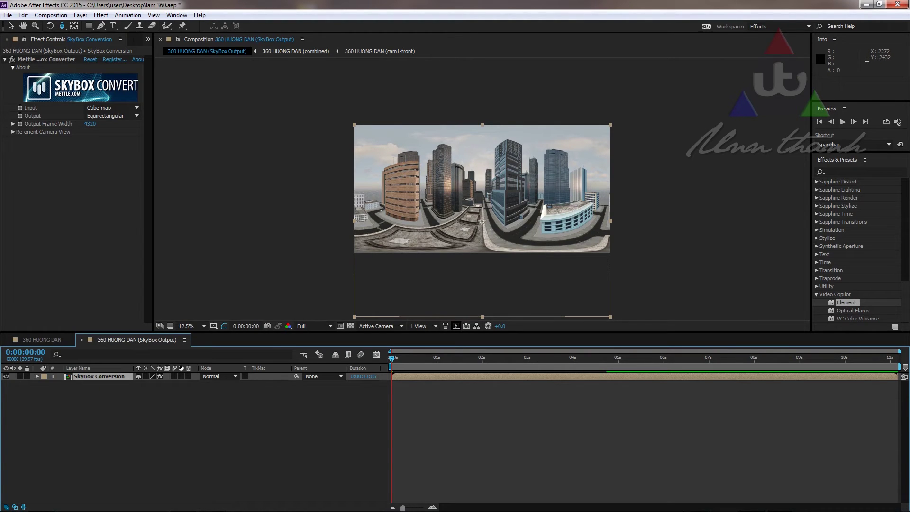
Play VR 360 Video 3D City.mp4 from the Desktop as a reference, and return to After Effects to check the SkyBox Output composition
left_click(866, 4)
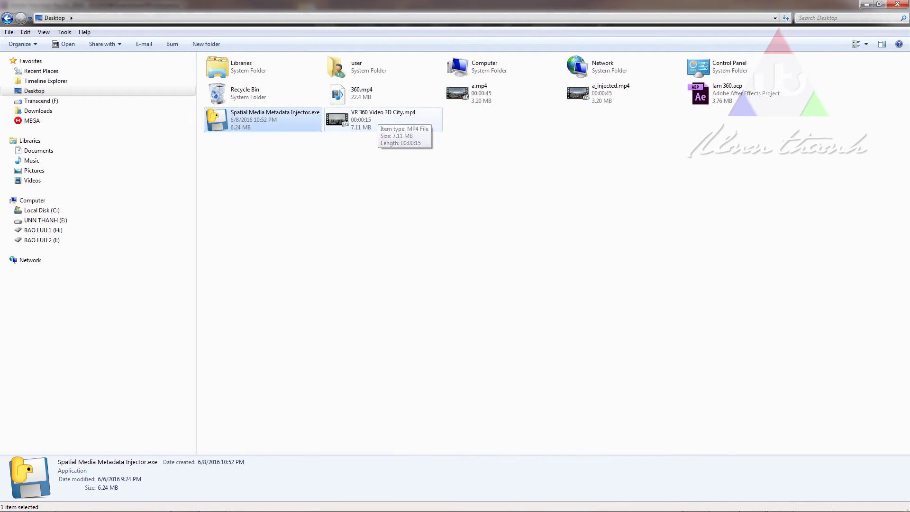
double_click(377, 119)
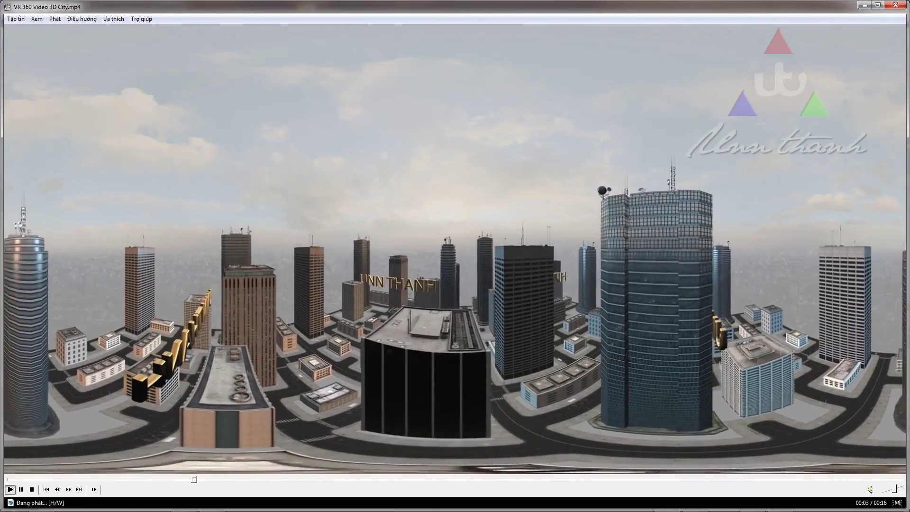
key("space")
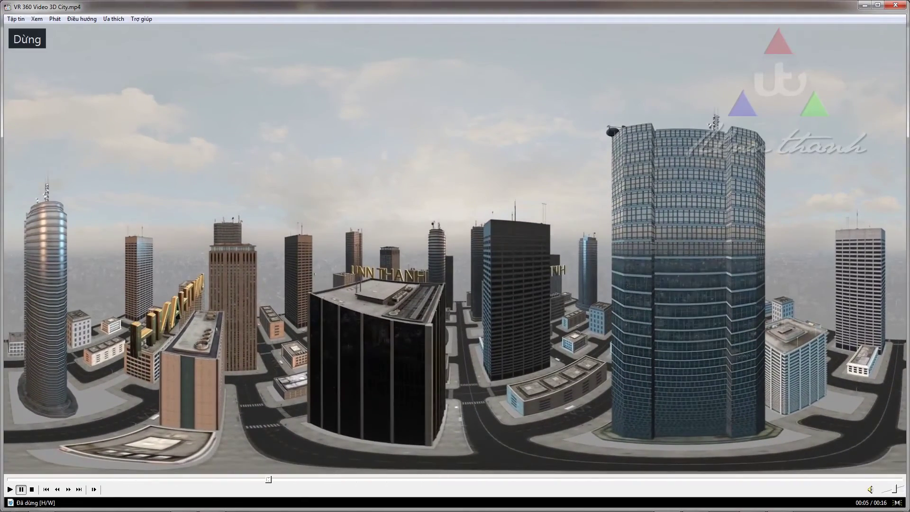
left_click(865, 5)
mouse_move(185, 509)
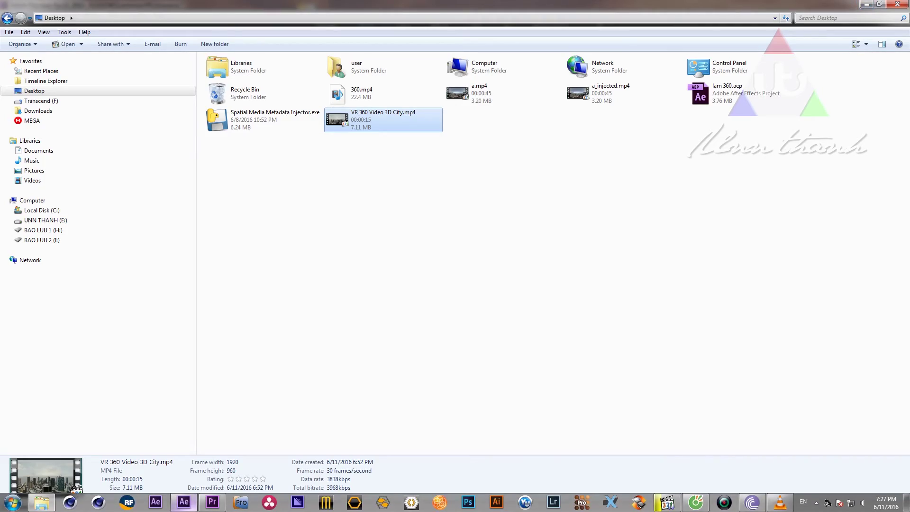
left_click(184, 502)
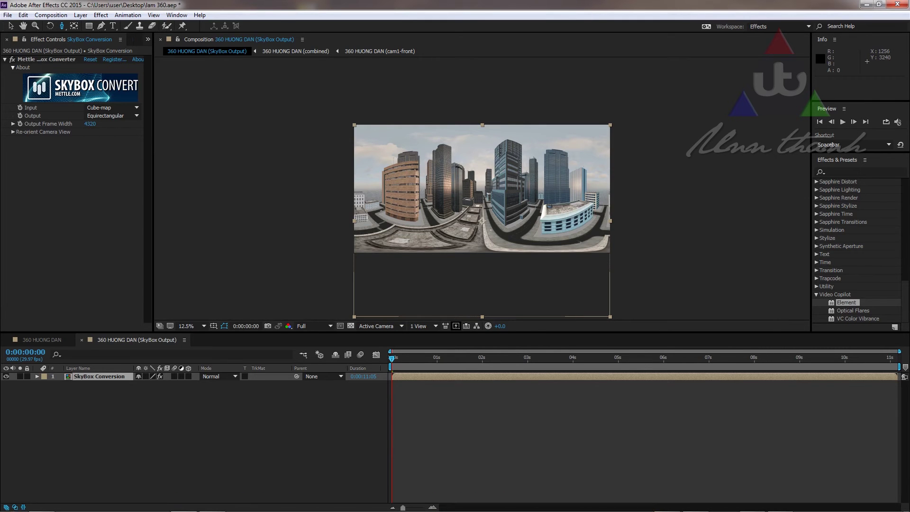
key("space")
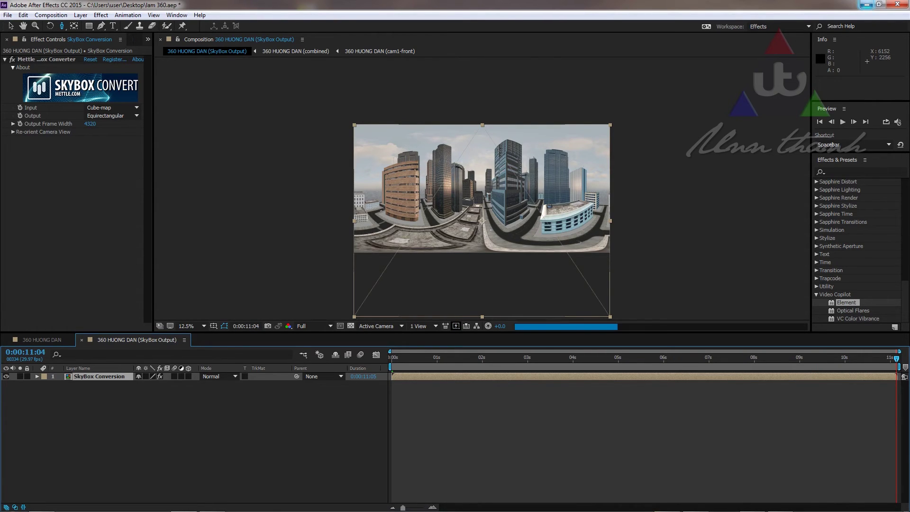
Launch Spatial Media Metadata Injector from the Desktop and load a.mp4 as the 360 video
left_click(867, 4)
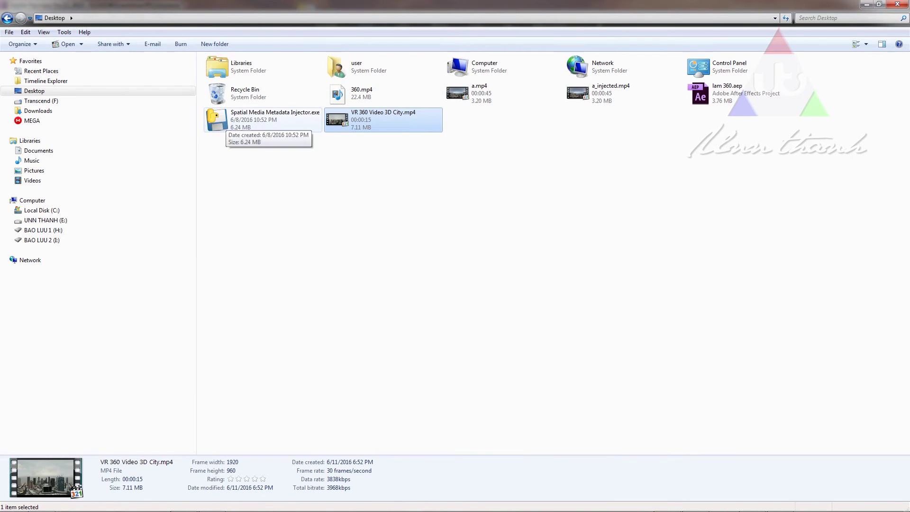
left_click(226, 121)
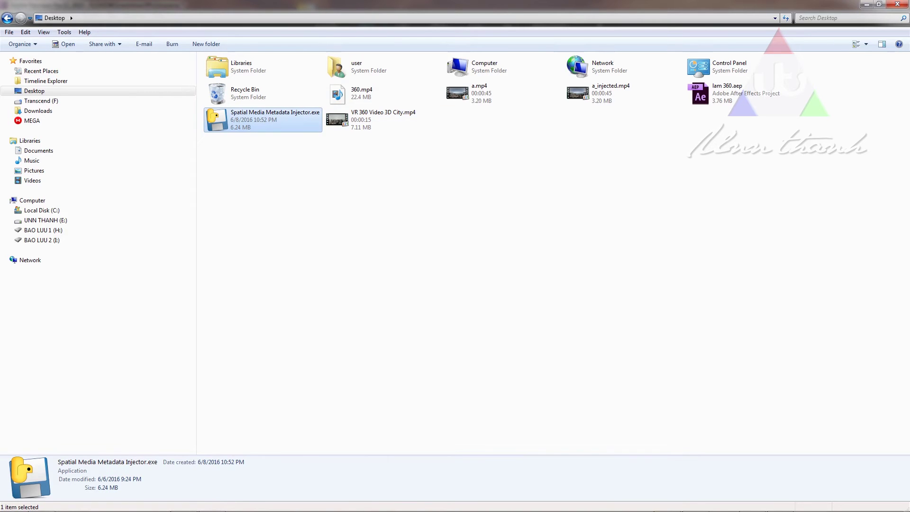
left_click_drag(152, 90, 538, 158)
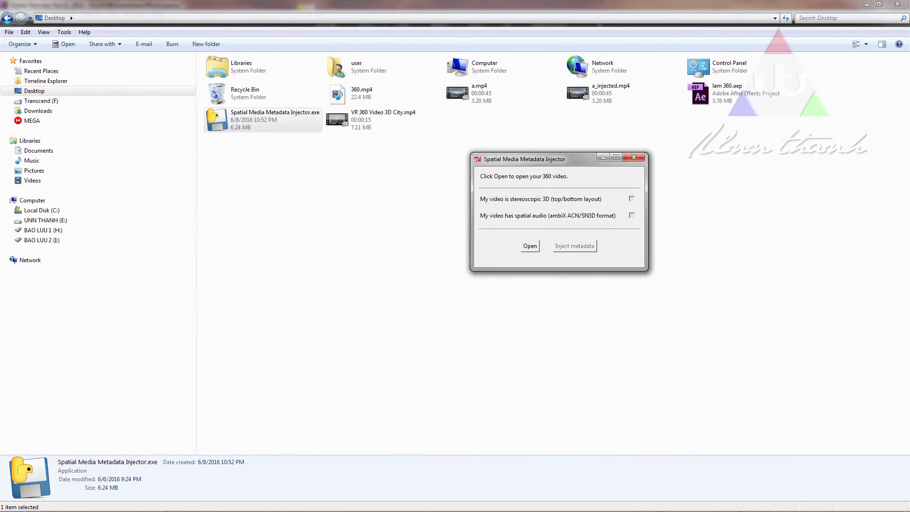
left_click(529, 245)
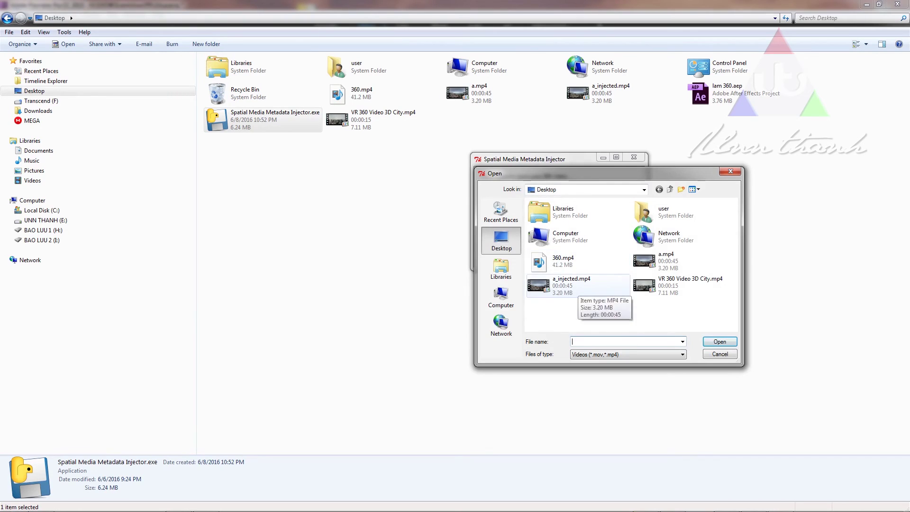
left_click(684, 260)
left_click(719, 341)
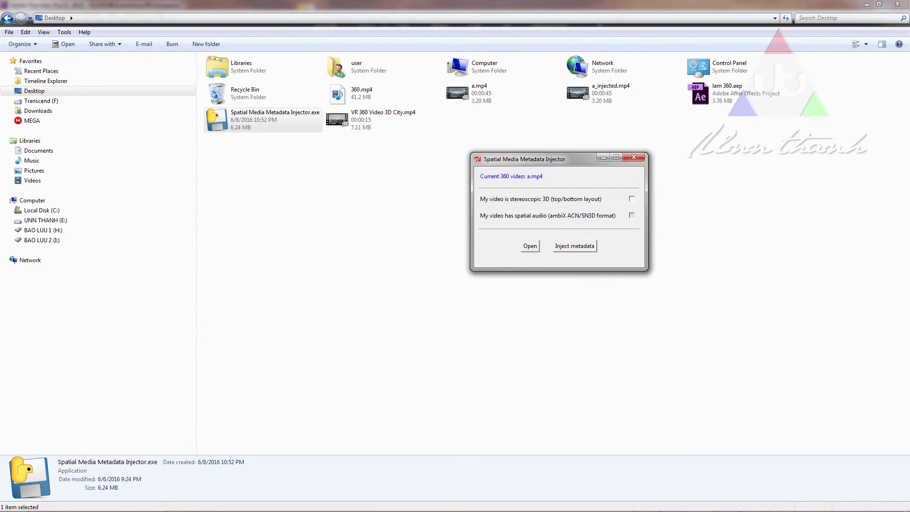
Inject the 360 metadata into a.mp4, save it as a_injected.mp4 on the Desktop replacing the existing file, and close the injector
left_click(575, 245)
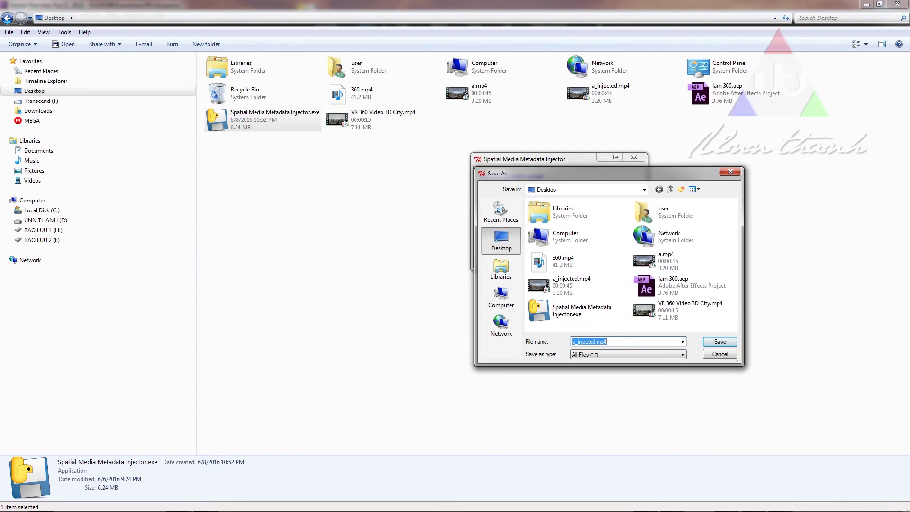
key("Return")
key("Return")
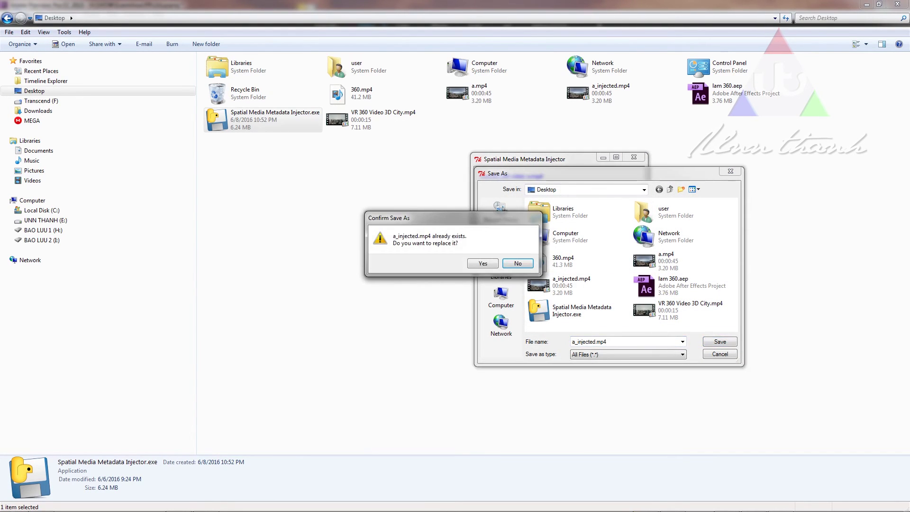
key("Return")
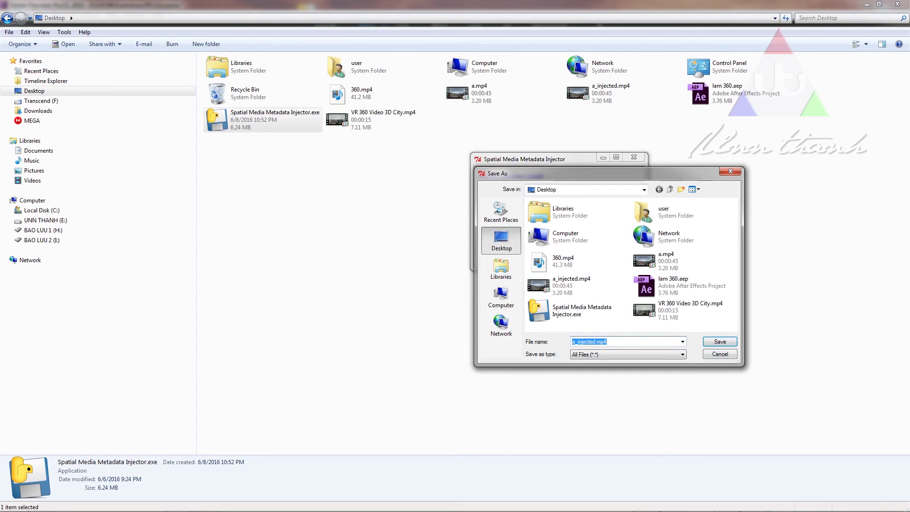
key("Return")
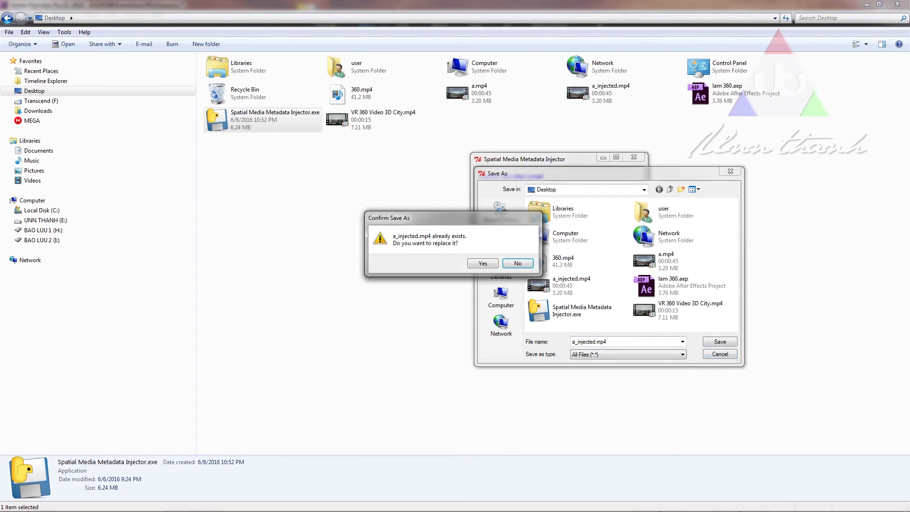
key("y")
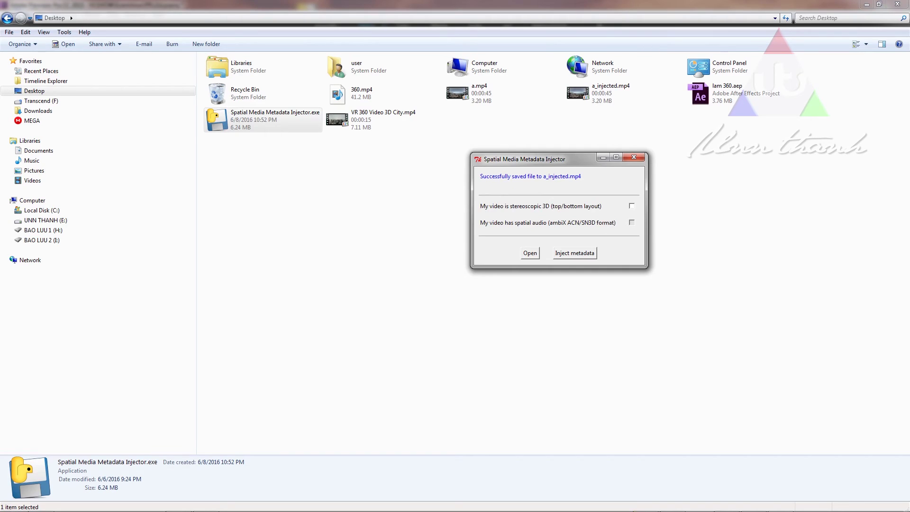
left_click(633, 156)
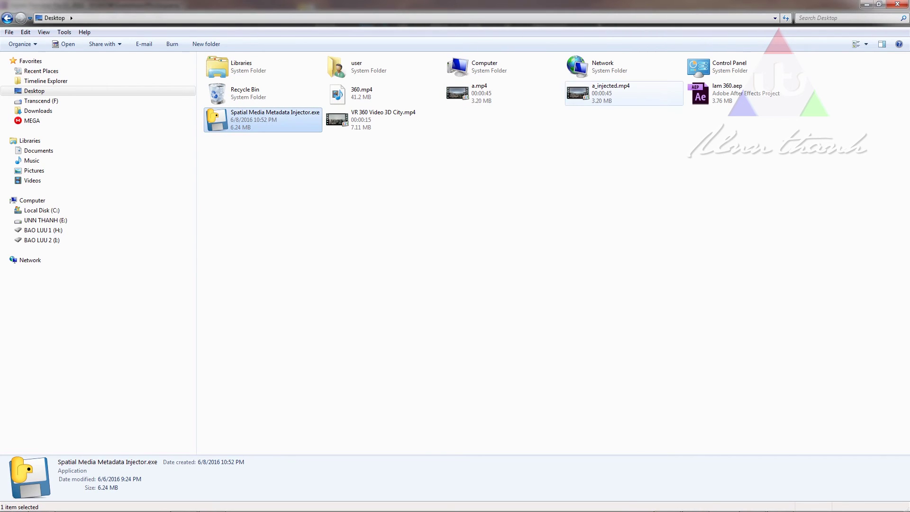
Play a_injected.mp4 from the Desktop, skip ahead to about the middle, and close the player
left_click_drag(598, 91, 480, 232)
left_click_drag(598, 93, 489, 292)
double_click(598, 93)
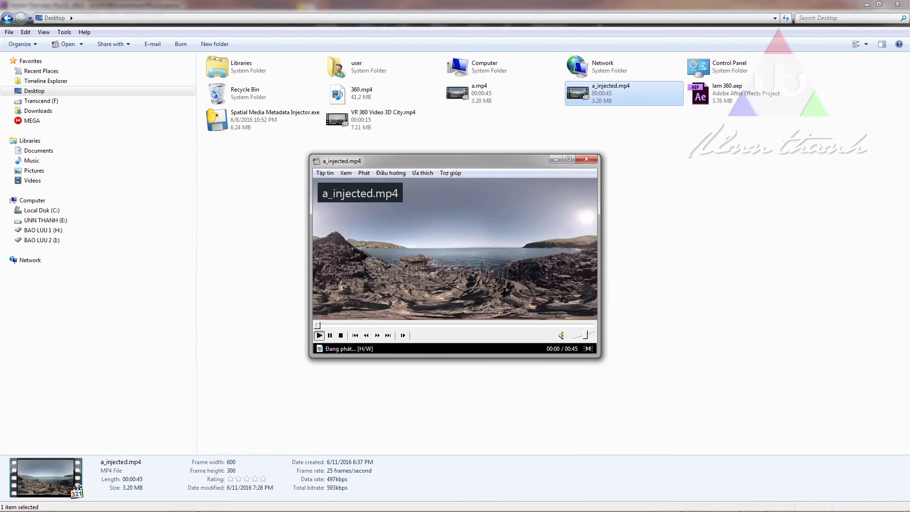
left_click(407, 325)
left_click(457, 325)
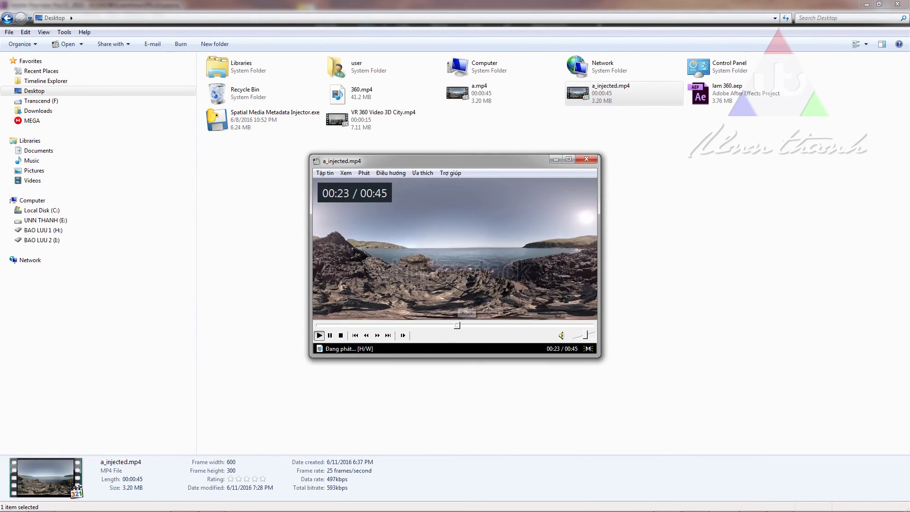
left_click(586, 158)
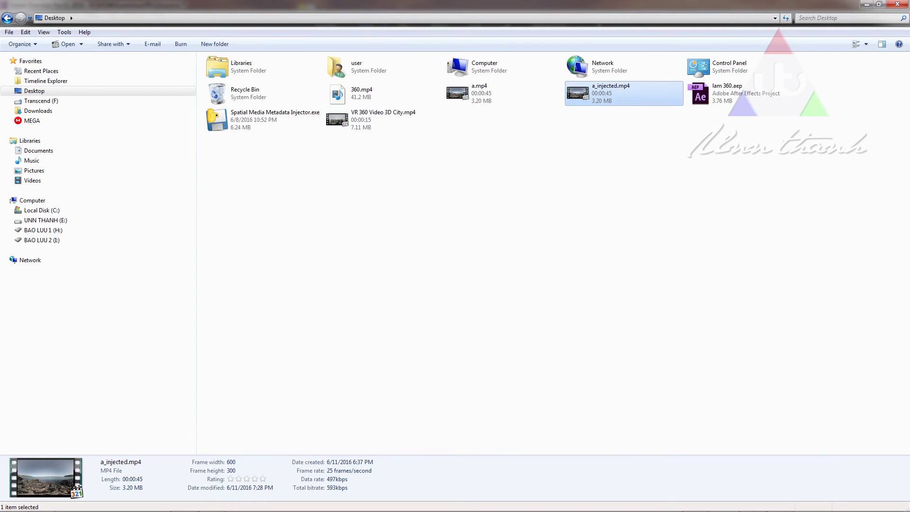
Relaunch Spatial Media Metadata Injector and load VR 360 Video 3D City.mp4 from the Desktop
left_click(256, 119)
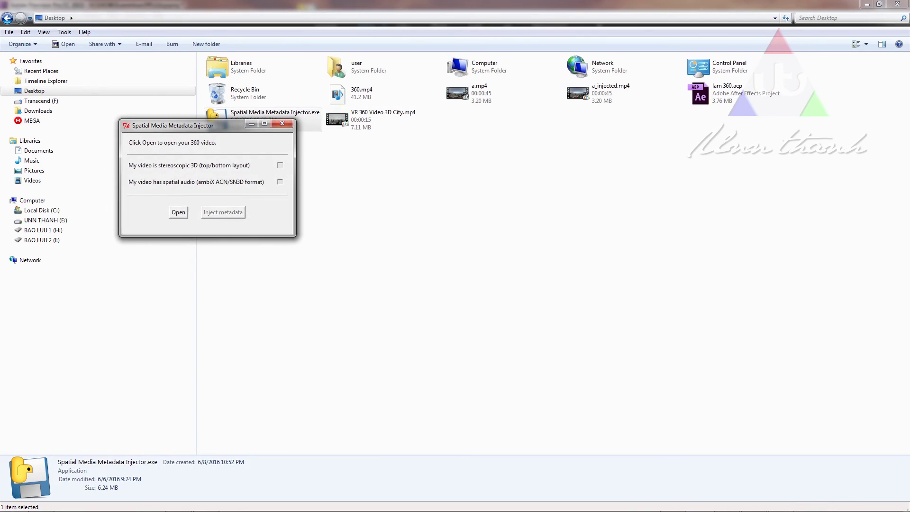
left_click(178, 211)
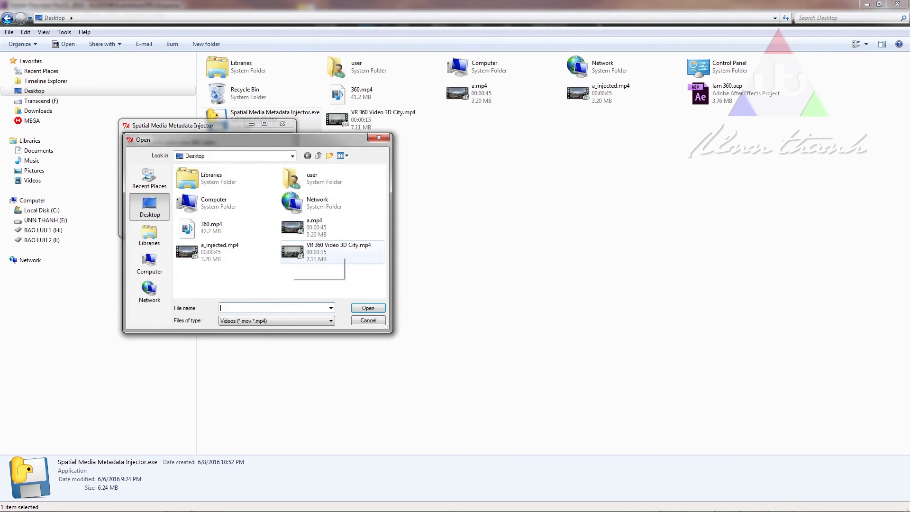
left_click(303, 251)
key("Return")
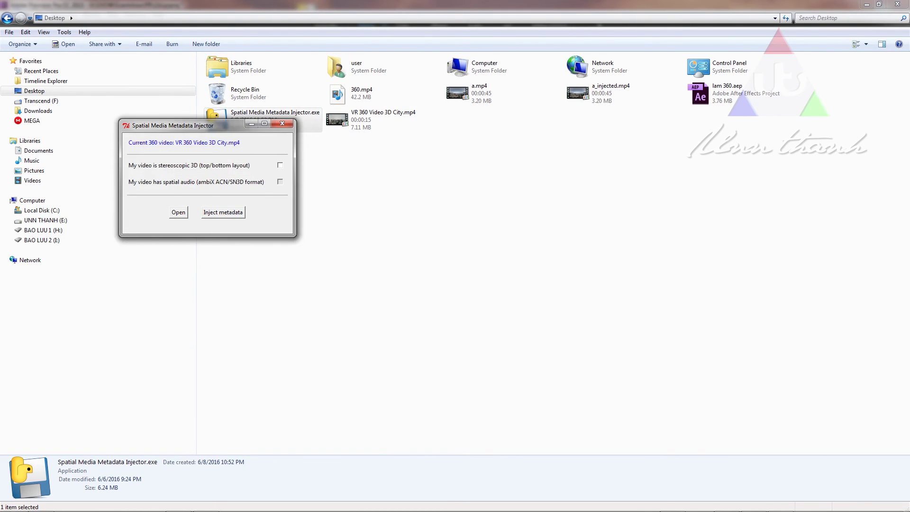
Inject the 360 metadata, save the result as VR 360 Video 3D City_injected.mp4 on the Desktop, and select that file in the Desktop folder
left_click(223, 212)
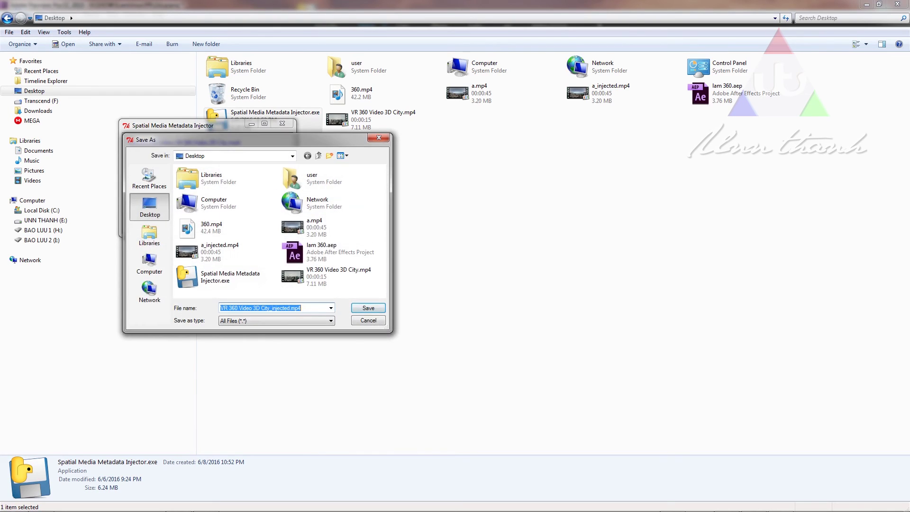
key("Return")
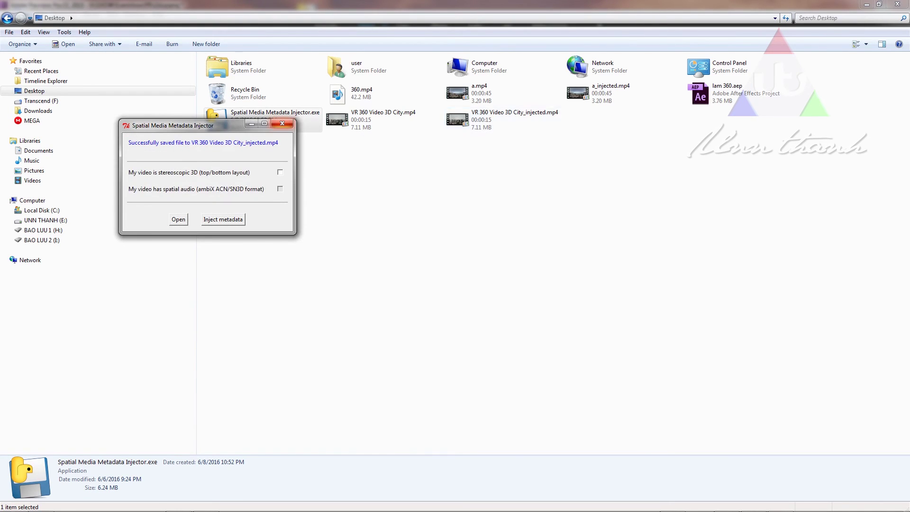
left_click(383, 157)
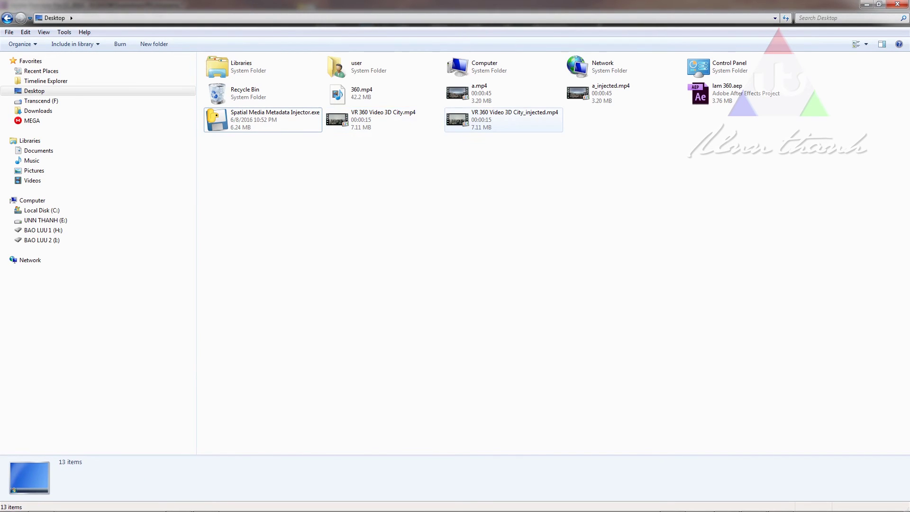
left_click(514, 119)
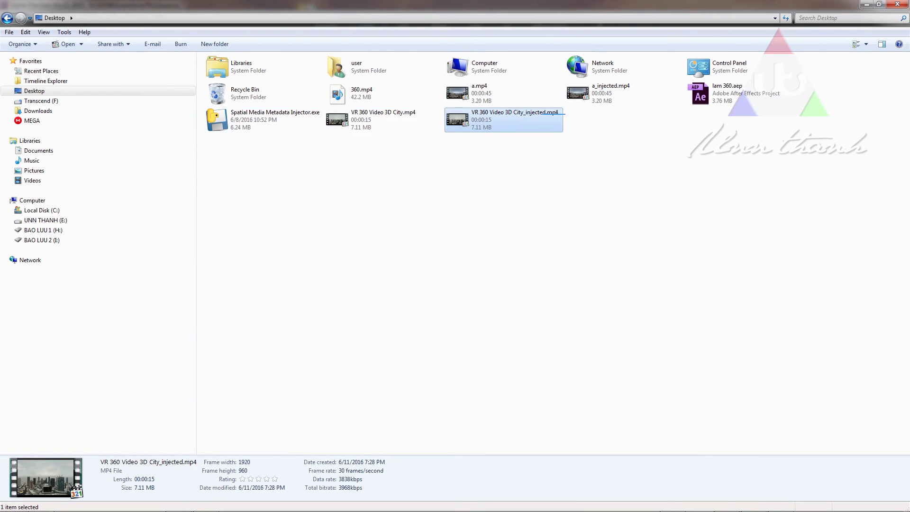
left_click_drag(542, 114, 465, 285)
left_click(524, 124)
Switch to the Cốc Cốc browser, show the VR 360 Video 3D City page on YouTube, and open the account options
key("alt+Tab")
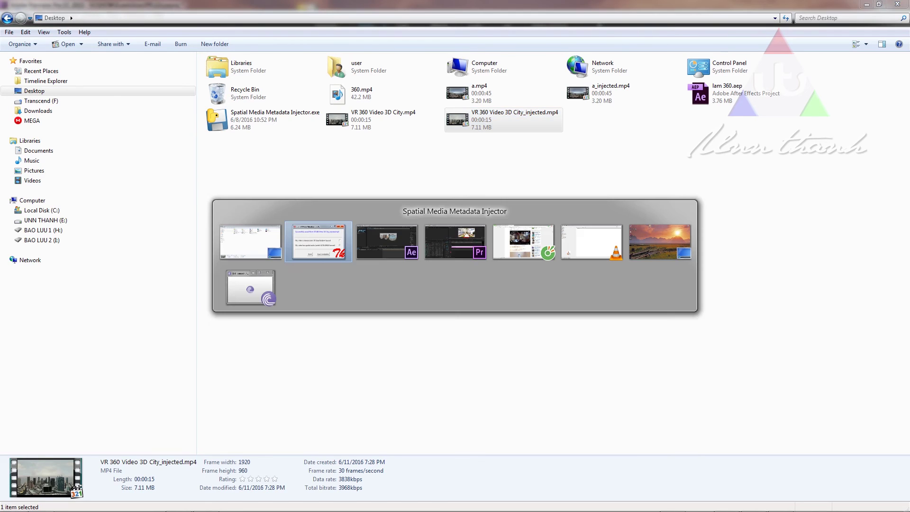
key("alt+Tab")
key("alt+Tab")
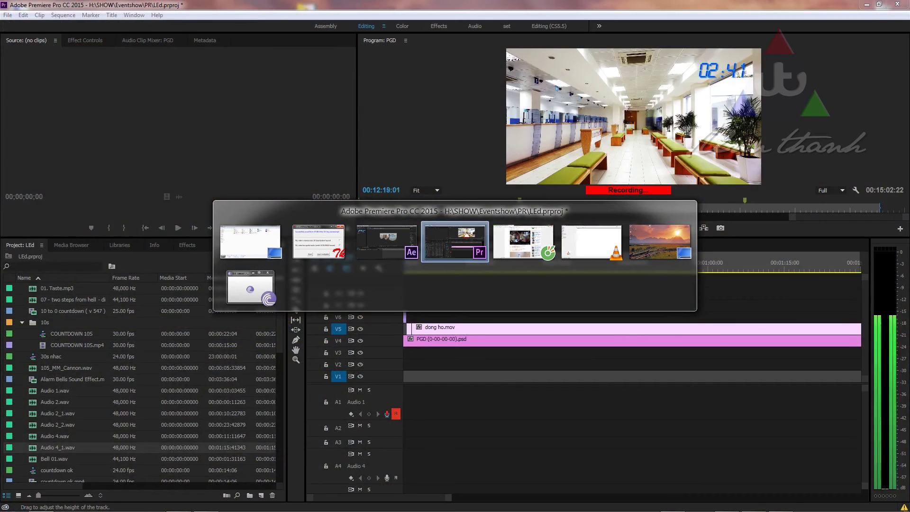
key("alt+Tab")
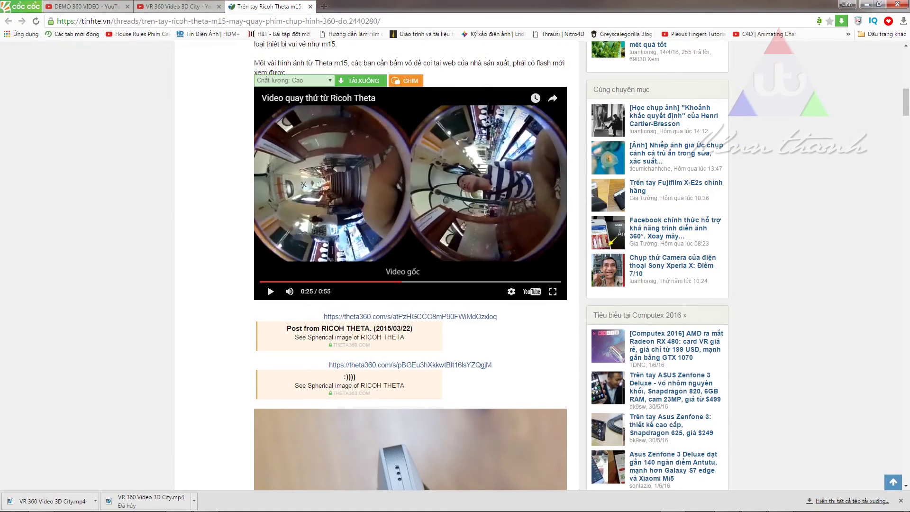
left_click(170, 6)
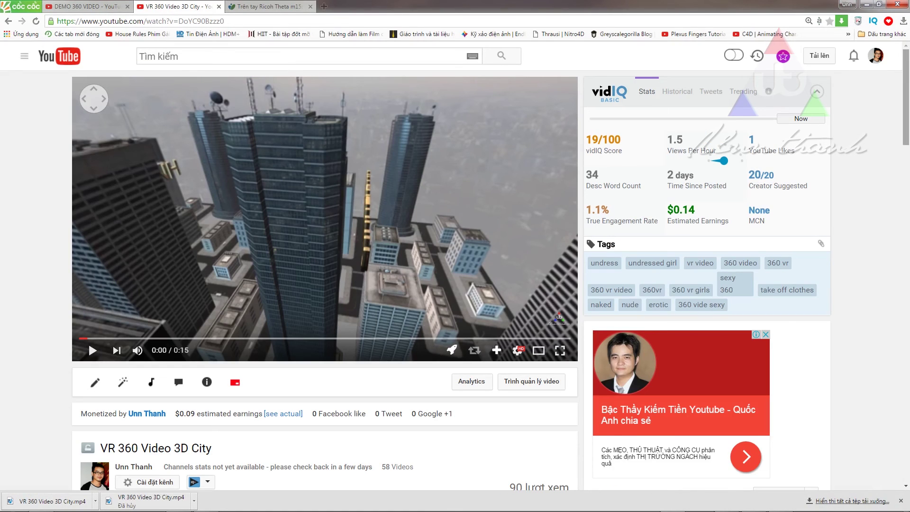
left_click(875, 56)
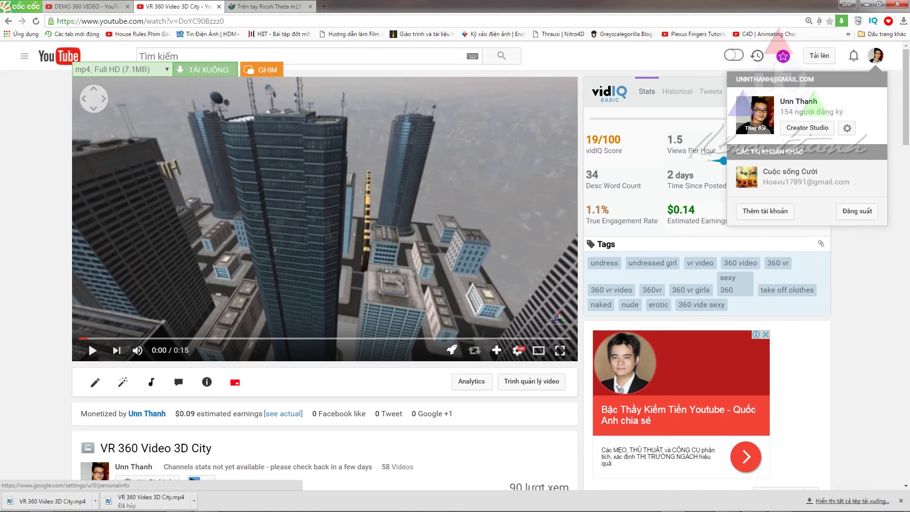
Play VR 360 Video 3D City in full screen, exit full screen, and look through the video page's sharing and description sections
key("space")
key("space")
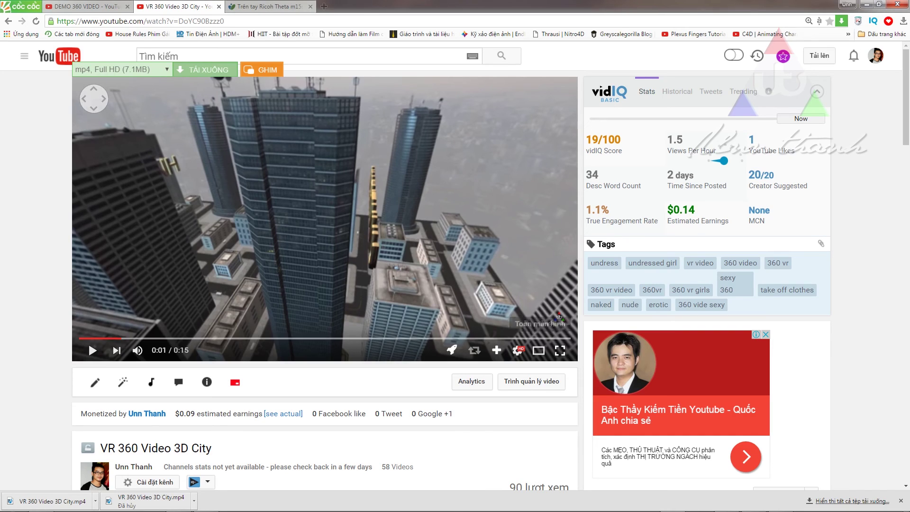
left_click(559, 351)
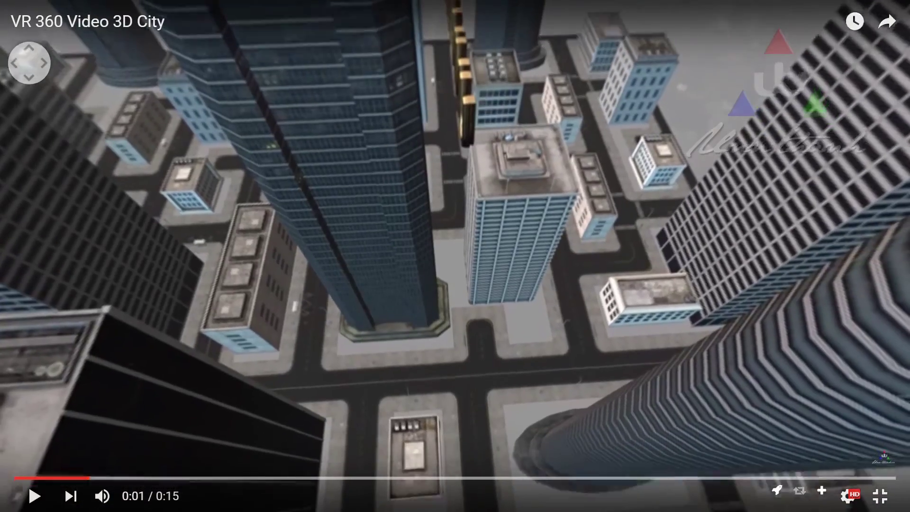
key("space")
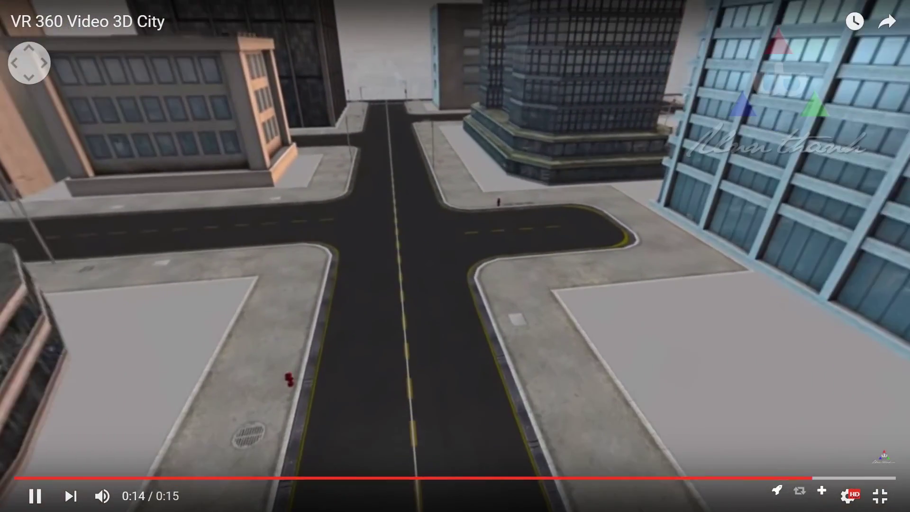
key("Escape")
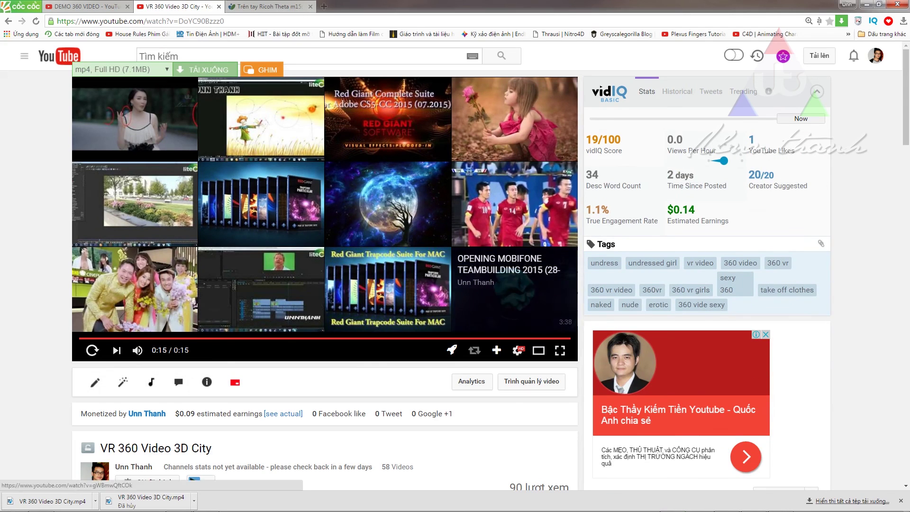
scroll(490, 269, "down", 1)
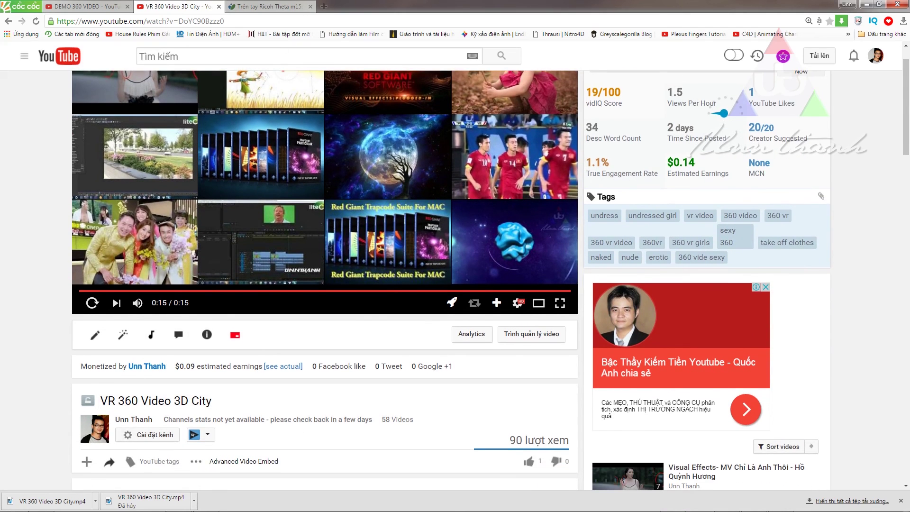
scroll(490, 279, "down", 2)
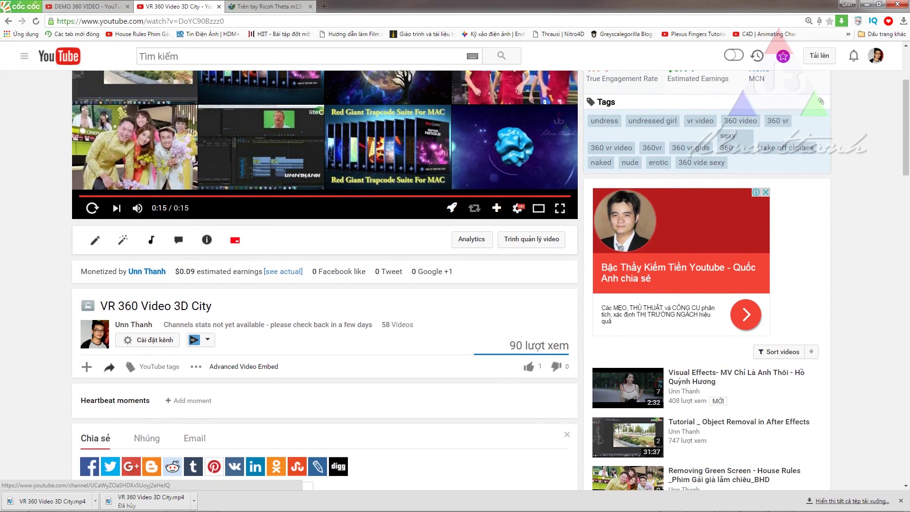
scroll(491, 280, "down", 2)
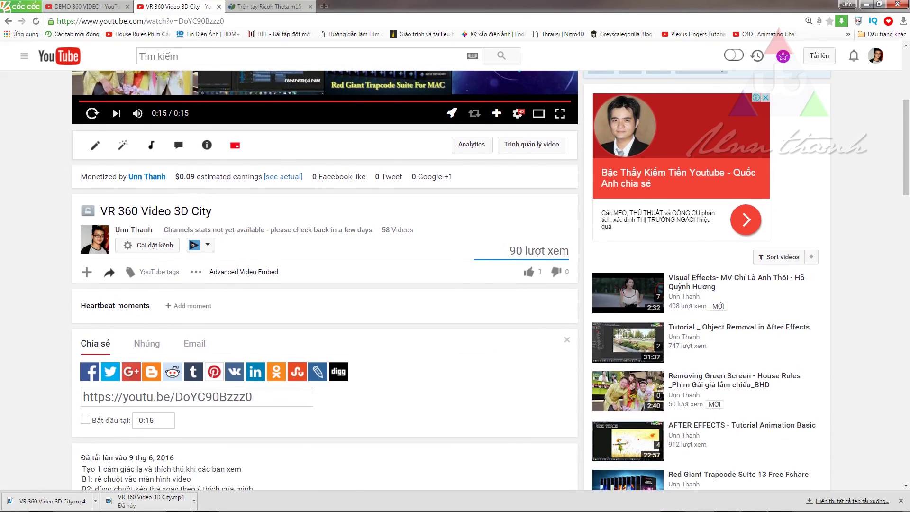
scroll(490, 280, "up", 4)
scroll(491, 280, "up", 1)
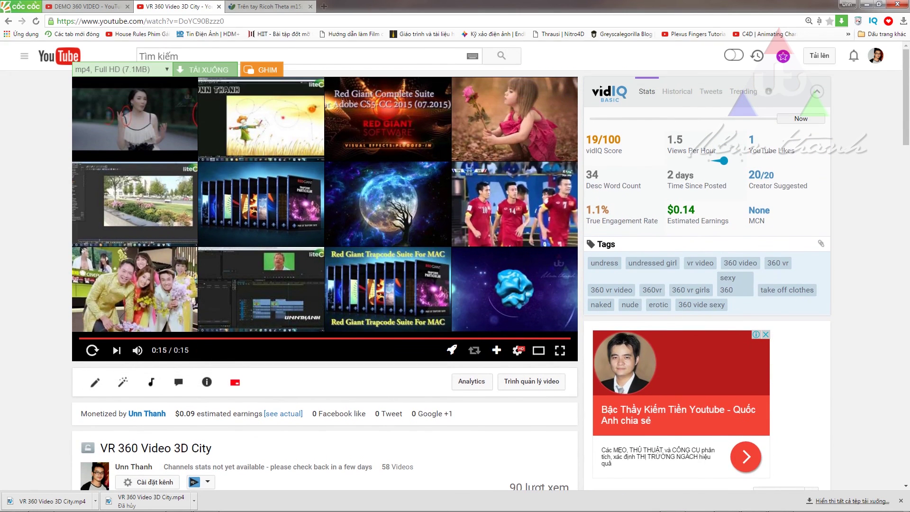